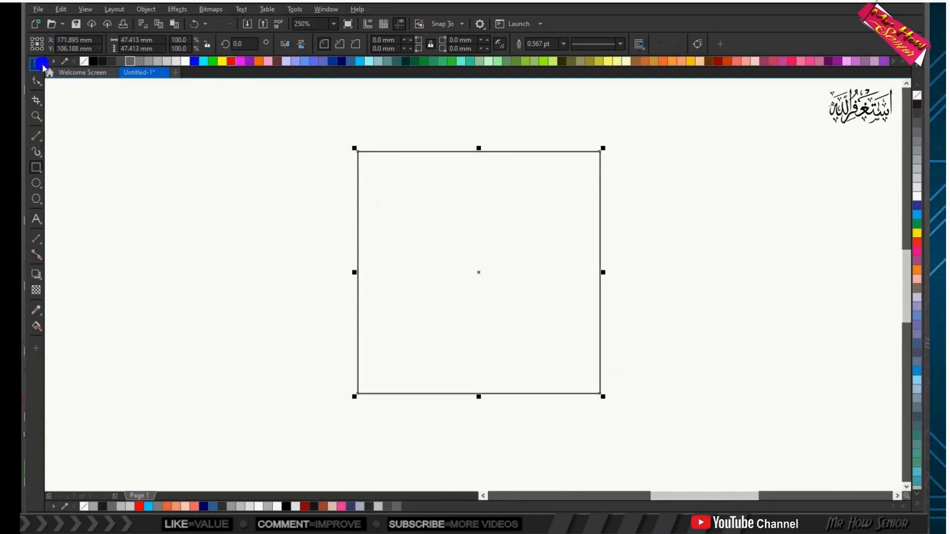
Rotate the square 45 degrees about its centre so it stands as a diamond
click(477, 272)
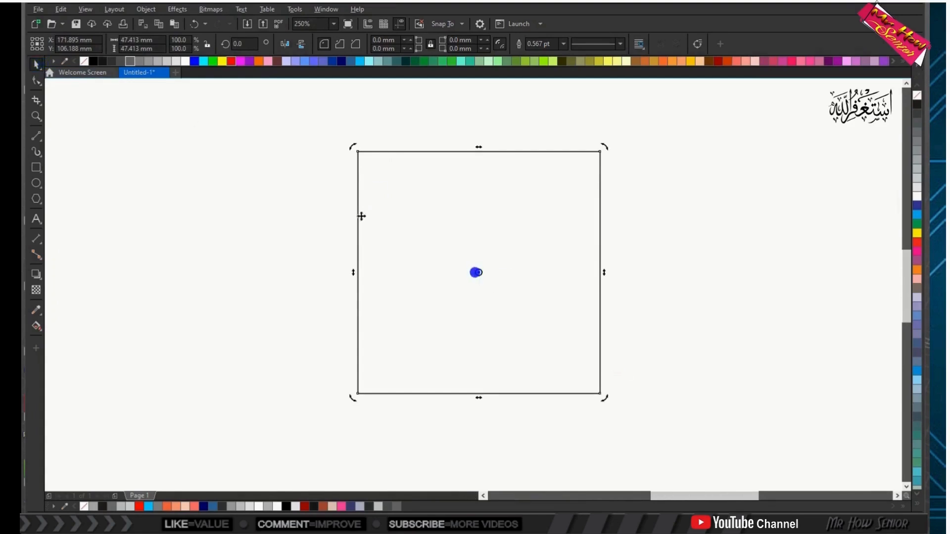
drag(351, 148, 345, 273)
click(348, 272)
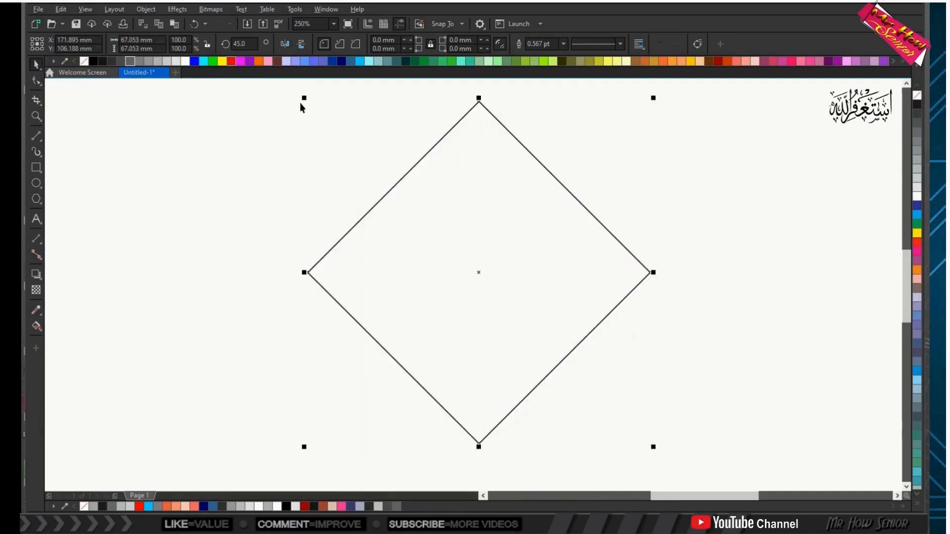
Scale the diamond down about its centre and widen it to about 47 mm by 30 mm
drag(304, 98, 374, 196)
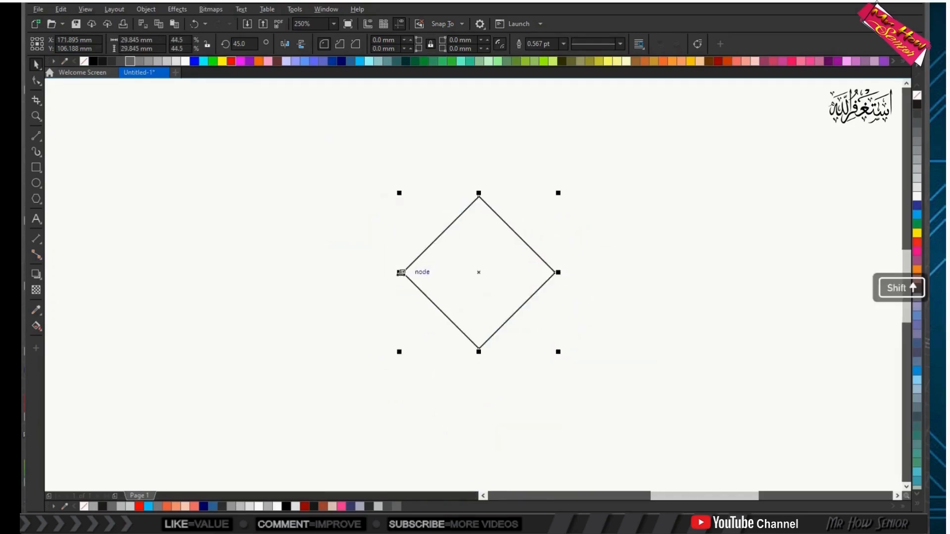
drag(400, 272, 339, 274)
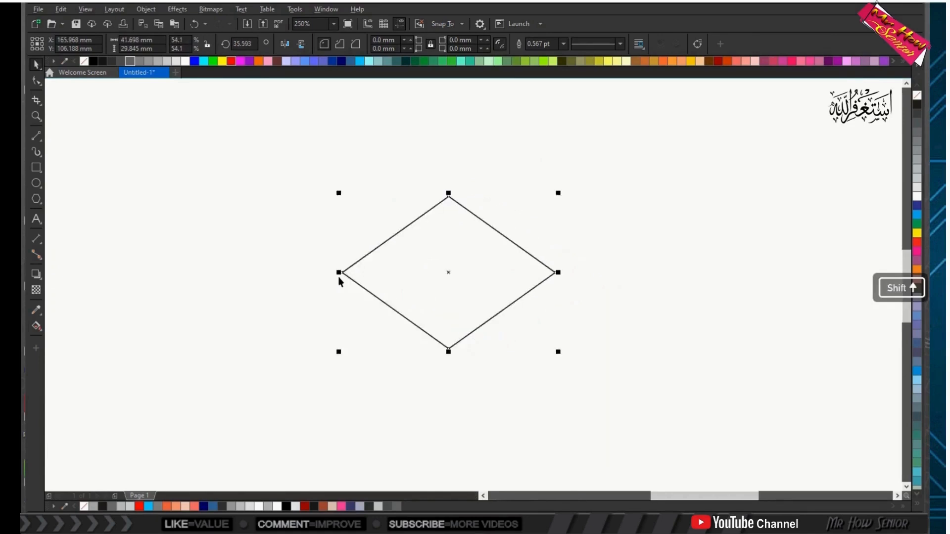
drag(340, 271, 325, 272)
click(290, 268)
click(377, 255)
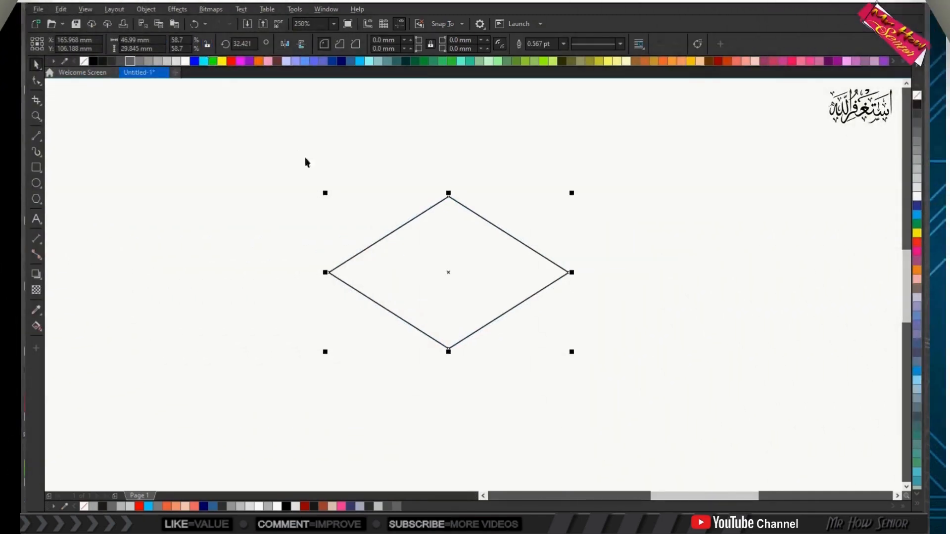
Convert the diamond to curves and delete its bottom node to leave a triangle
key(ctrl+q)
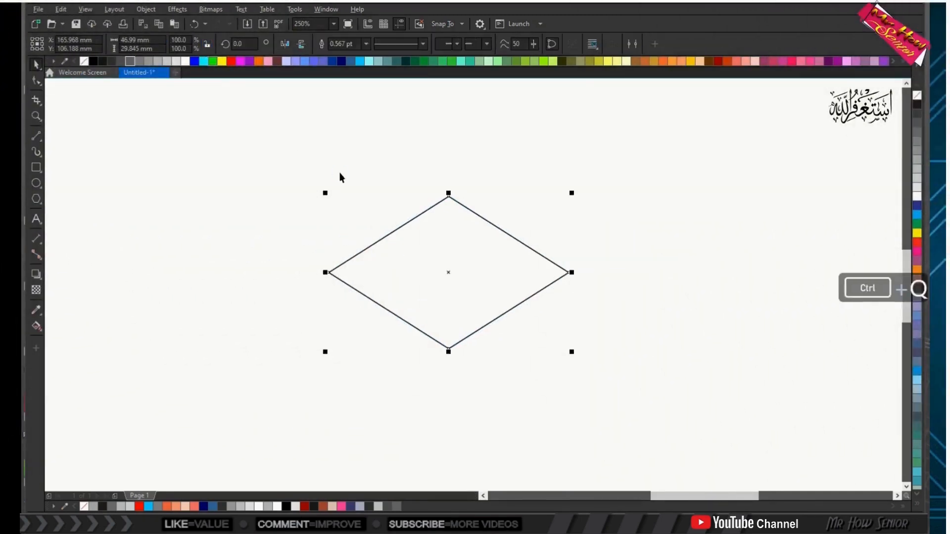
double_click(421, 247)
click(448, 348)
key(Delete)
click(35, 64)
Duplicate the triangle and move the copy straight down by about 6 mm
click(159, 23)
click(174, 24)
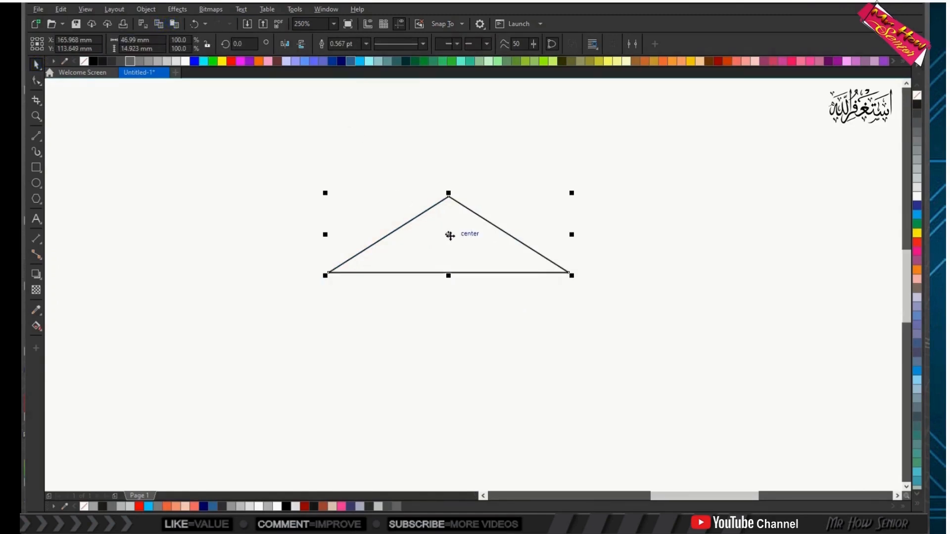
drag(449, 235, 452, 269)
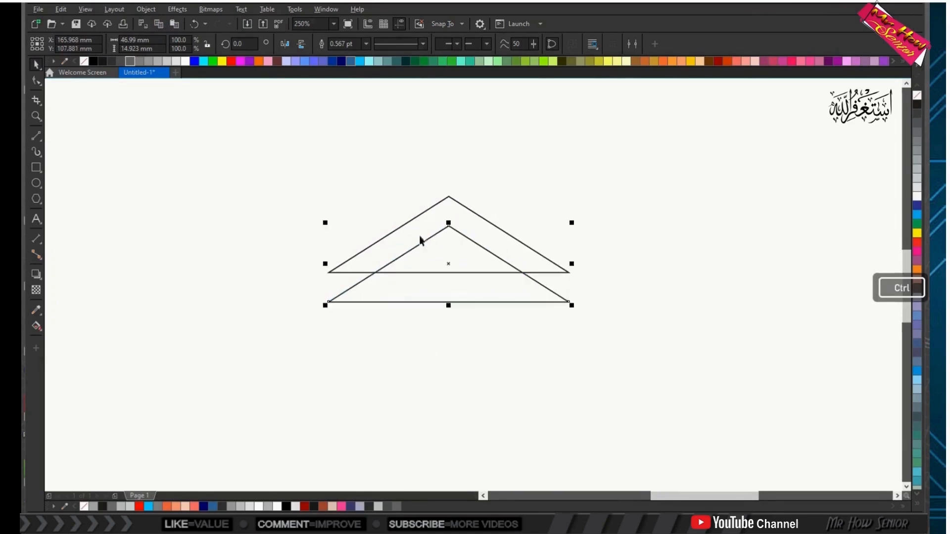
Trim the upper triangle with the lower one, and delete the lower triangle to leave a chevron
drag(282, 168, 640, 350)
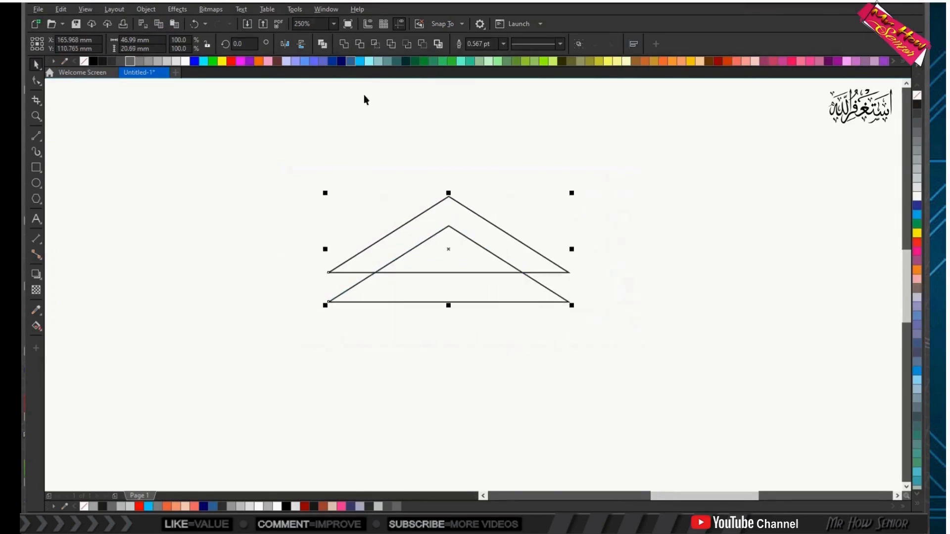
click(358, 44)
click(288, 233)
click(443, 257)
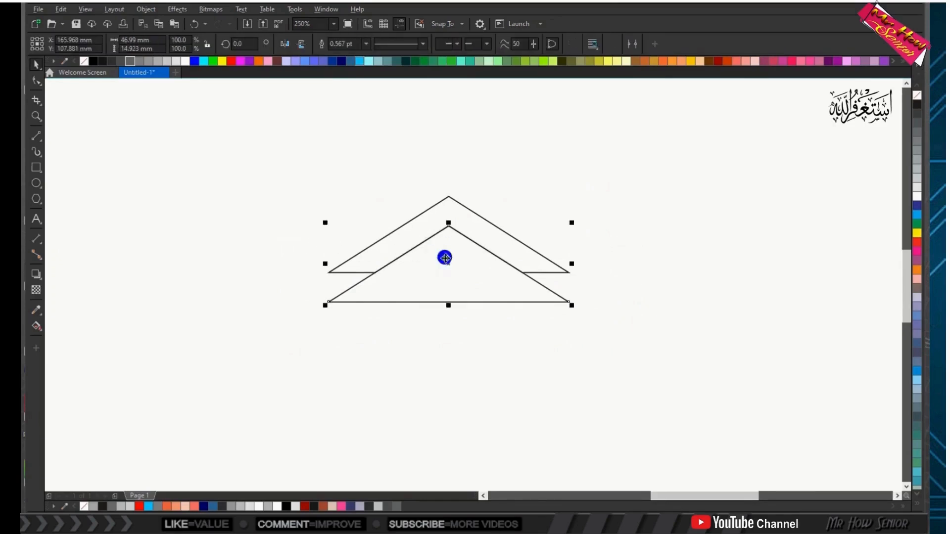
key(Delete)
Fill the chevron black and overlay a white copy shortened to about 13.4 mm high from its apex
click(404, 229)
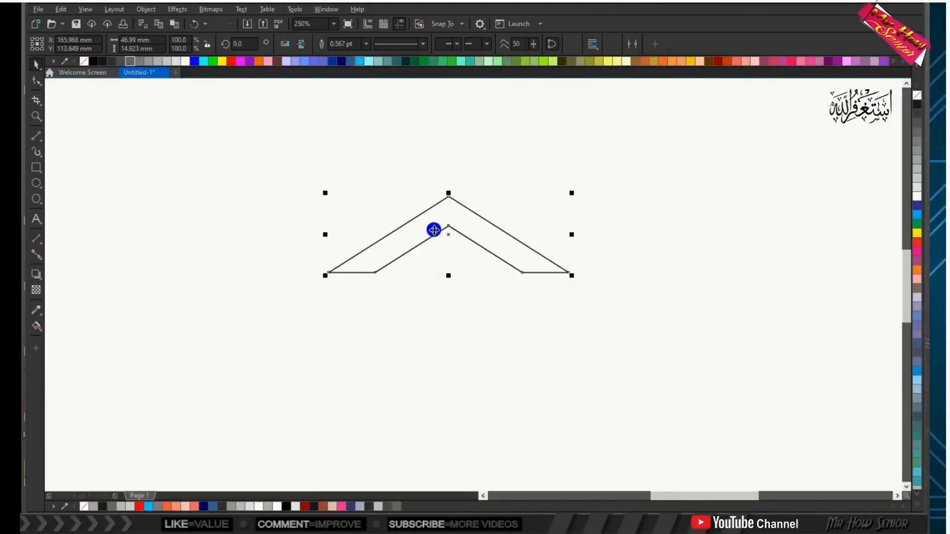
click(96, 62)
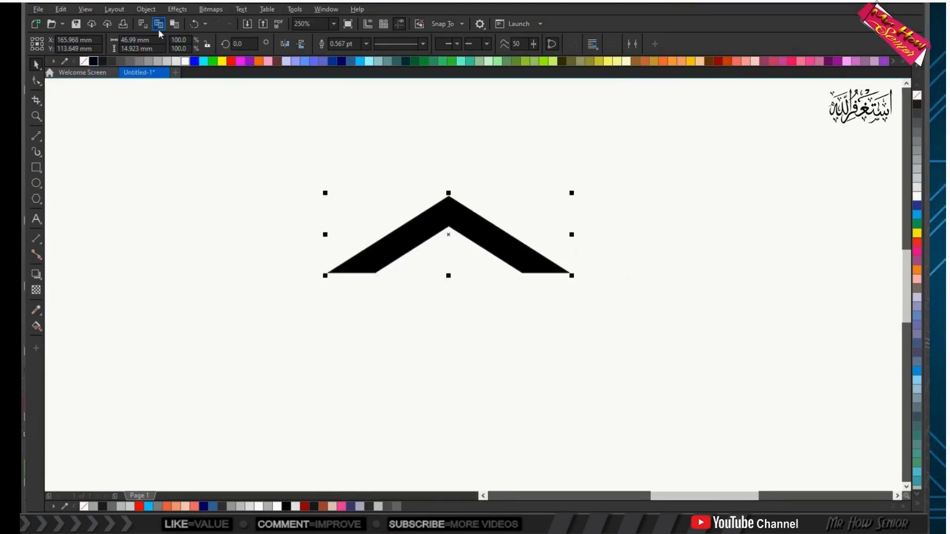
click(174, 24)
drag(449, 192, 451, 201)
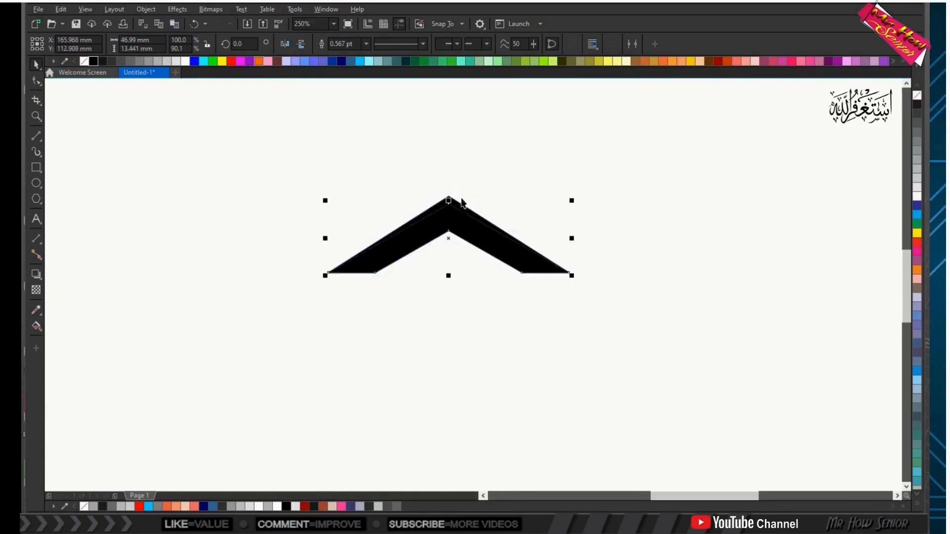
click(184, 62)
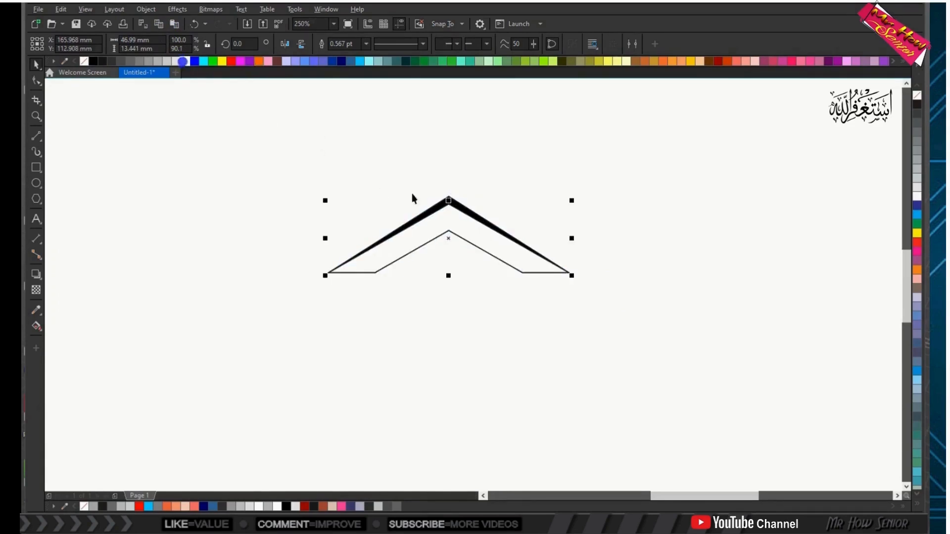
Duplicate the white chevron in place and fill the copy with gray
click(307, 144)
click(394, 244)
click(174, 24)
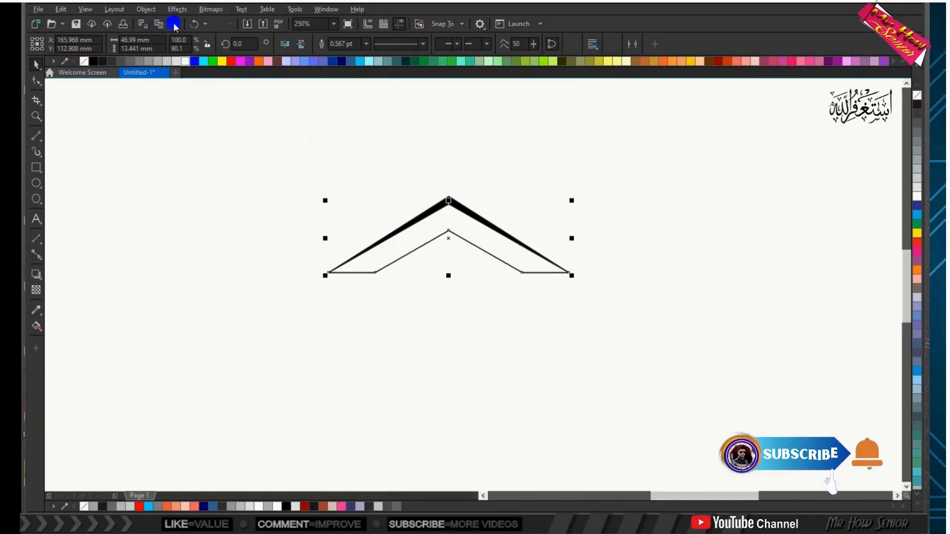
click(143, 62)
Adjust the white chevron's height to about 13.9 mm and the gray chevron's to about 12.4 mm, keeping their bases fixed
scroll(449, 202, up, 1)
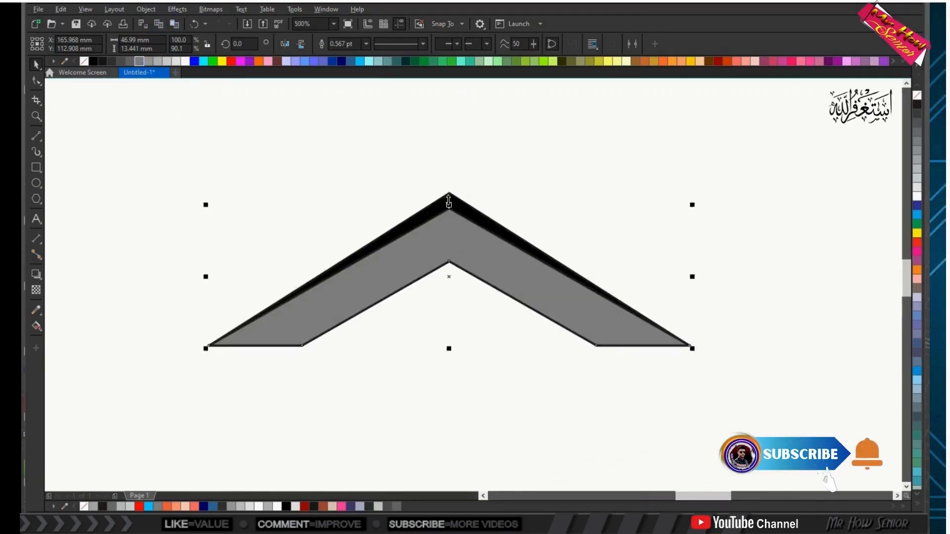
scroll(449, 202, up, 1)
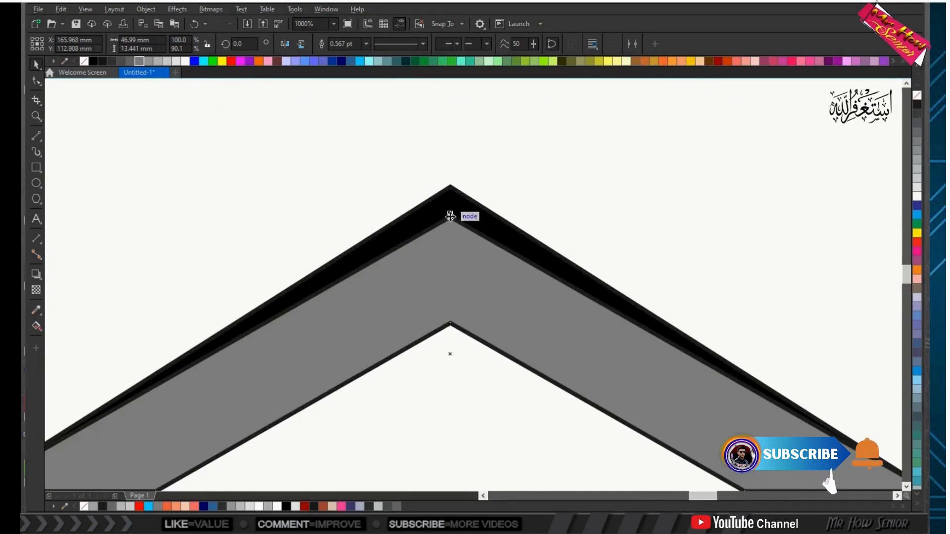
mouse_move(450, 215)
mouse_down()
mouse_move(452, 238)
mouse_move(450, 204)
mouse_up()
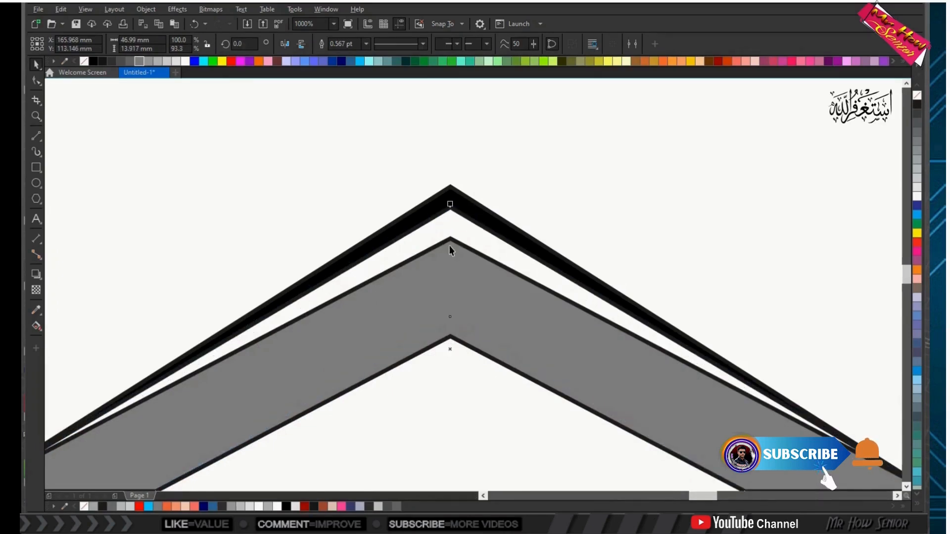
scroll(400, 197, down, 2)
click(290, 192)
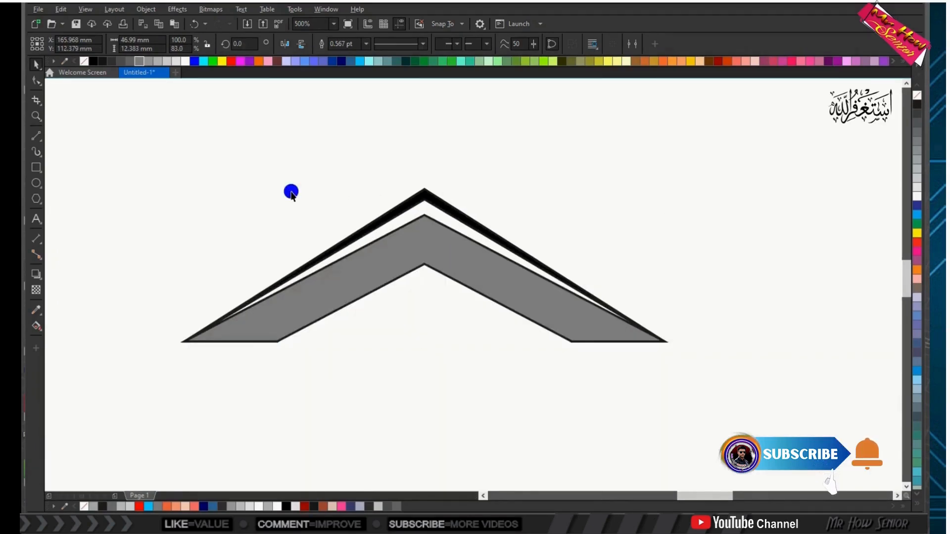
Remove the outlines from all the chevron shapes
drag(143, 176, 691, 402)
right_click(917, 96)
click(510, 388)
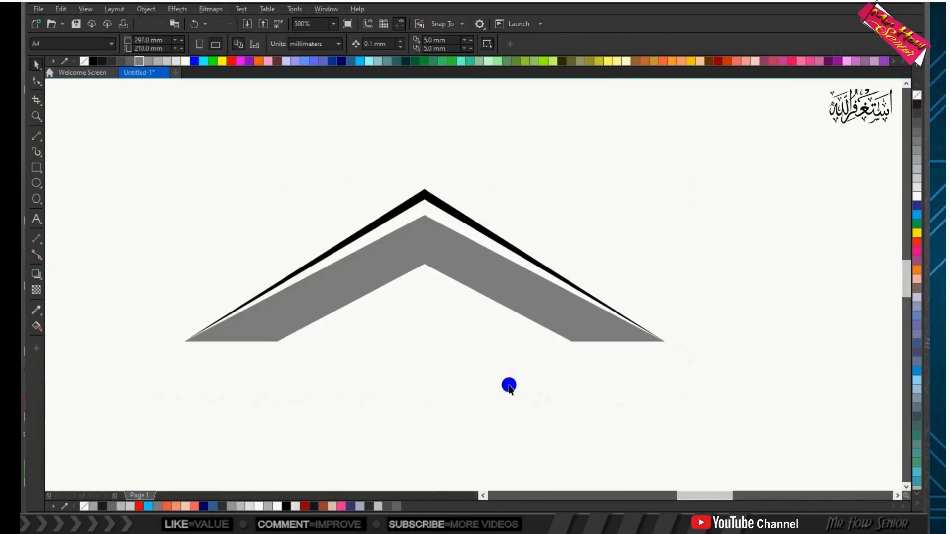
Raise the gray chevron's apex to a height of about 13.3 mm to narrow the white gap
click(428, 251)
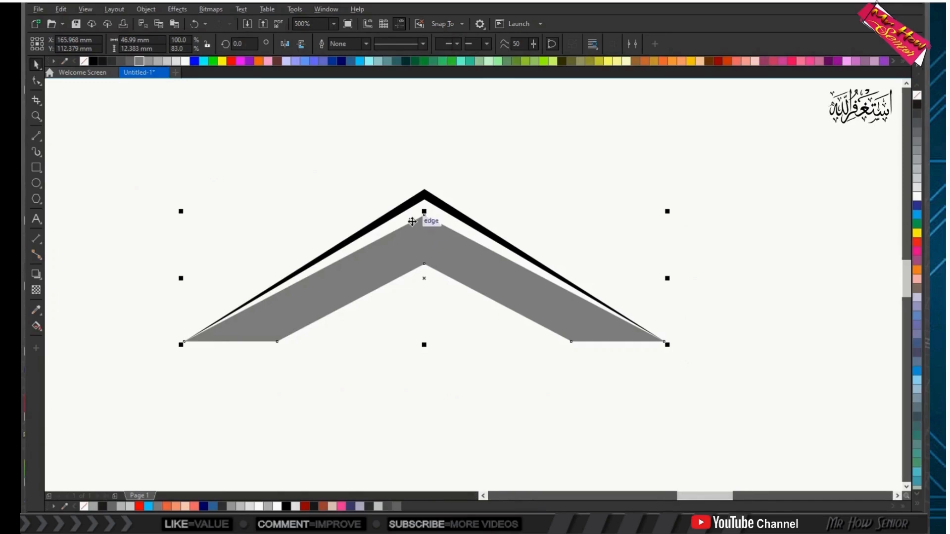
scroll(423, 208, up, 4)
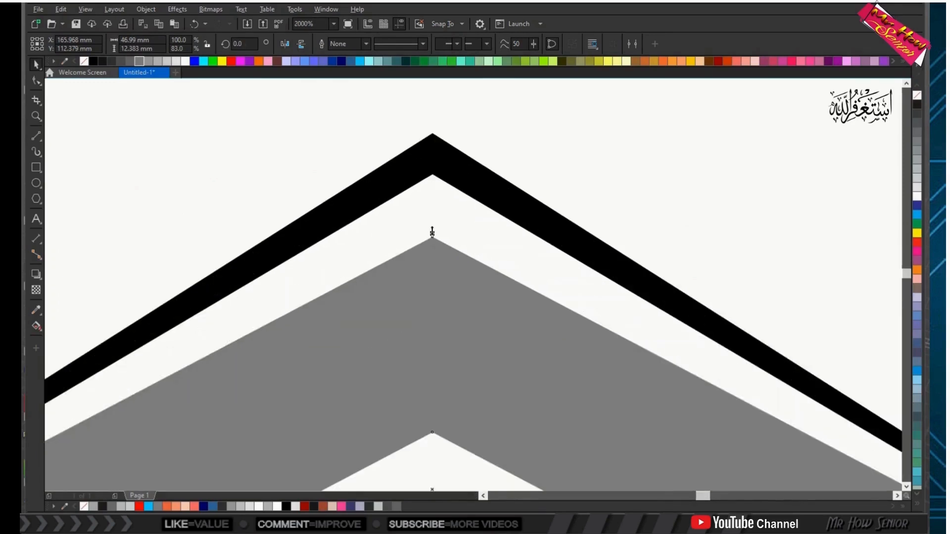
drag(432, 232, 429, 195)
scroll(428, 198, down, 6)
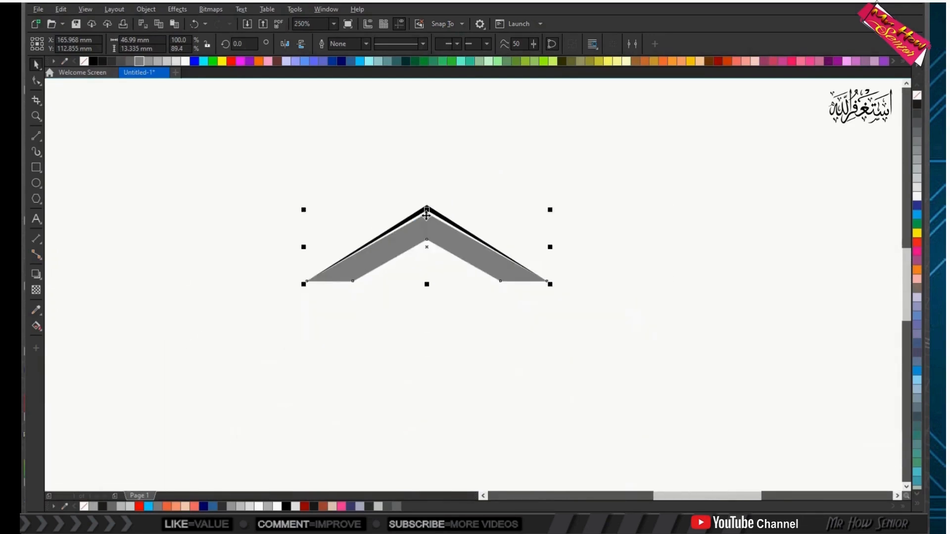
scroll(426, 216, up, 1)
click(335, 203)
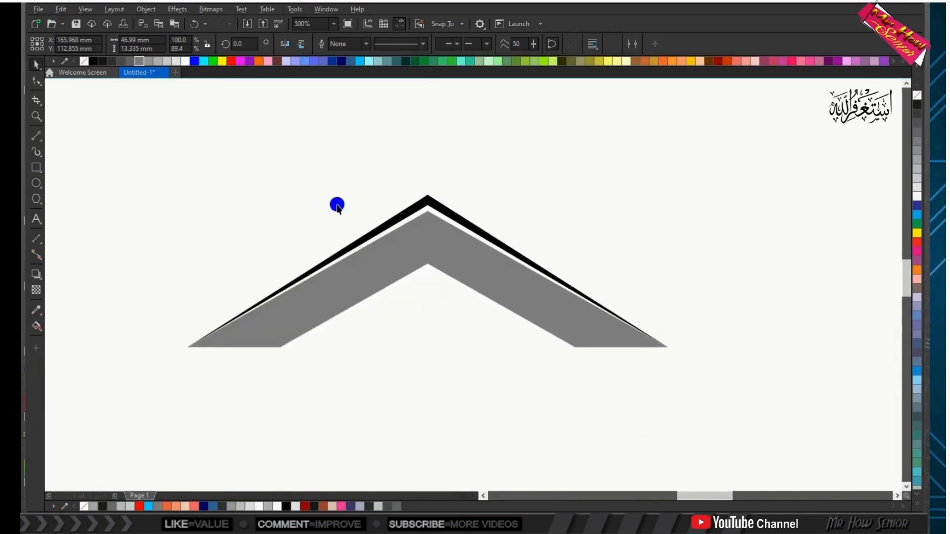
Group all the chevron shapes, scale the group to about 14.3 mm wide and reposition it near the centre of the view
drag(387, 221, 702, 381)
key(ctrl)
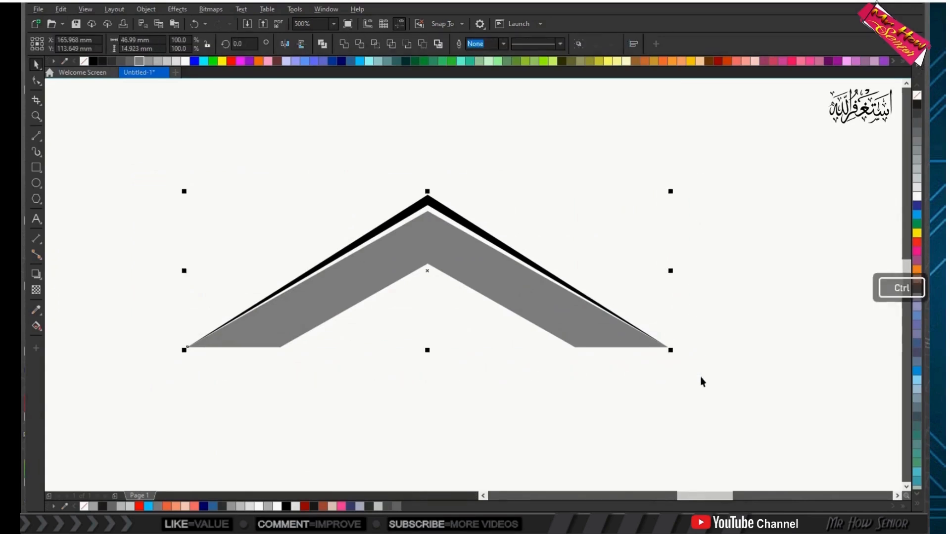
key(ctrl+g)
drag(183, 192, 391, 298)
drag(595, 319, 446, 339)
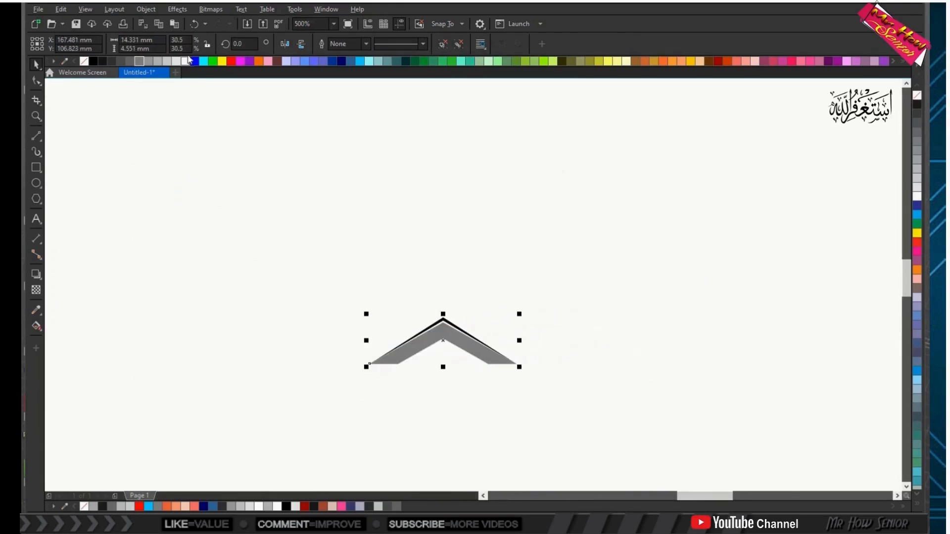
Duplicate the chevron group above the original and rotate the copy about 121 degrees counterclockwise
click(159, 25)
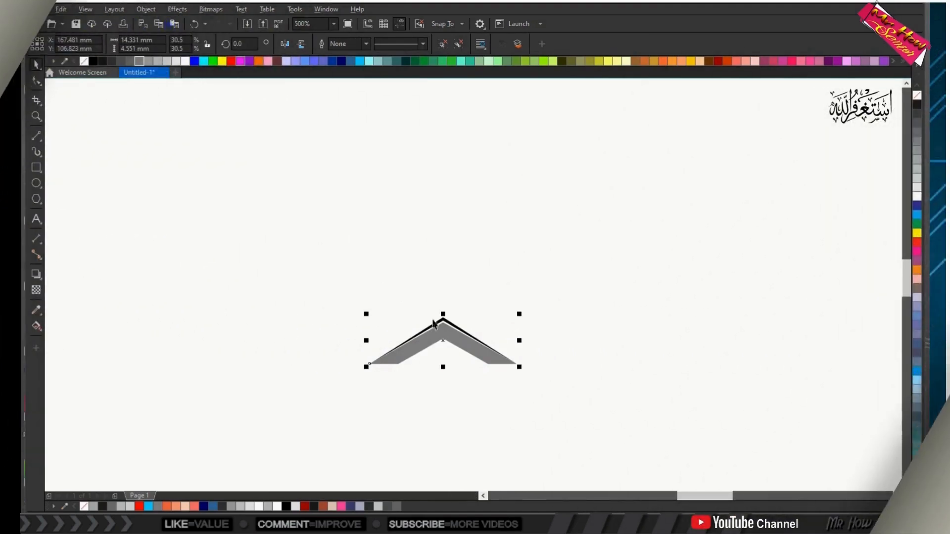
drag(443, 341, 438, 274)
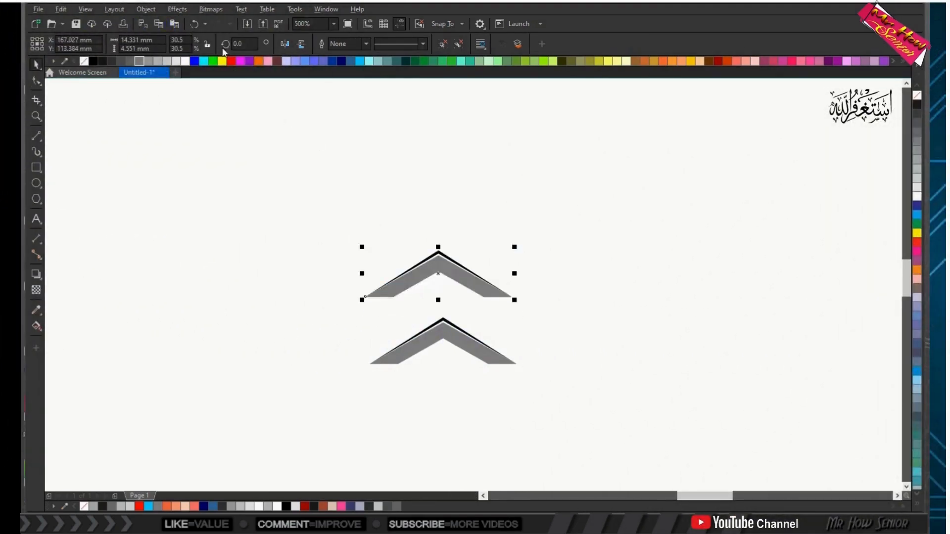
click(435, 271)
click(436, 270)
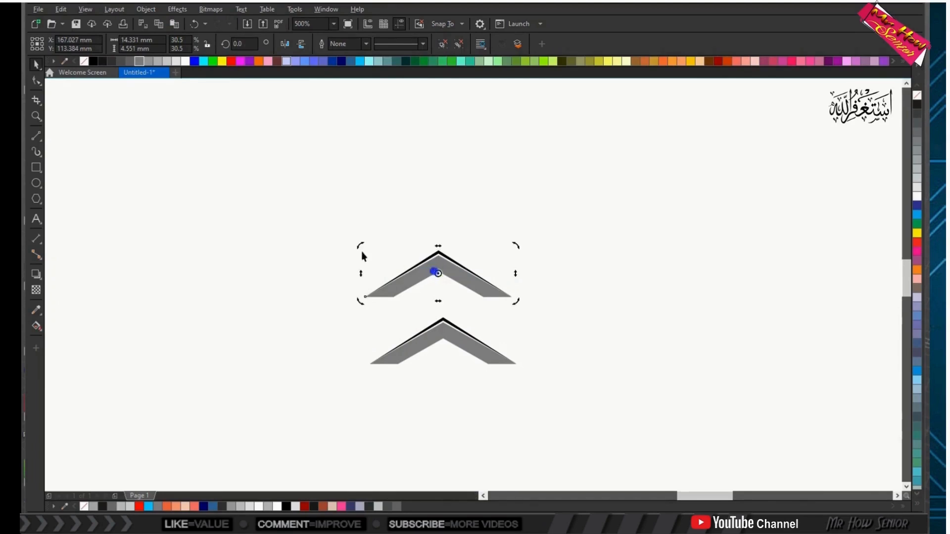
drag(361, 246, 444, 302)
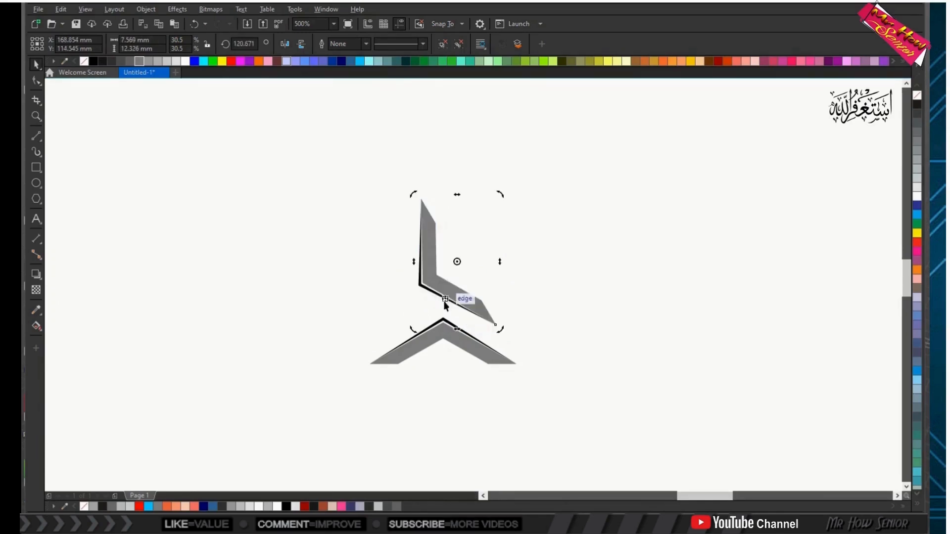
Move the rotated chevron down against the right arm of the lower chevron, with their apexes close together
click(446, 283)
drag(452, 262, 487, 299)
click(484, 292)
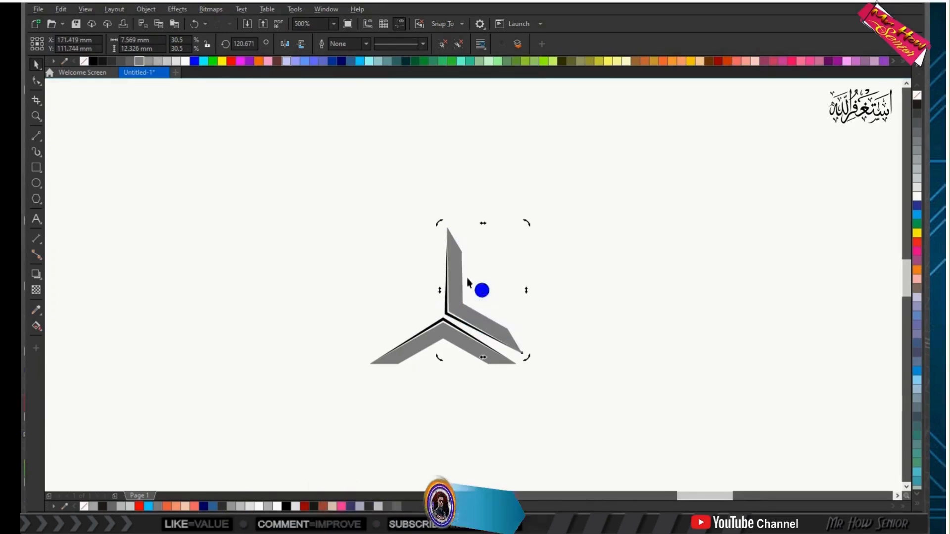
Try to fine-tune the upper chevron's rotation to about 118 degrees
drag(439, 223, 449, 225)
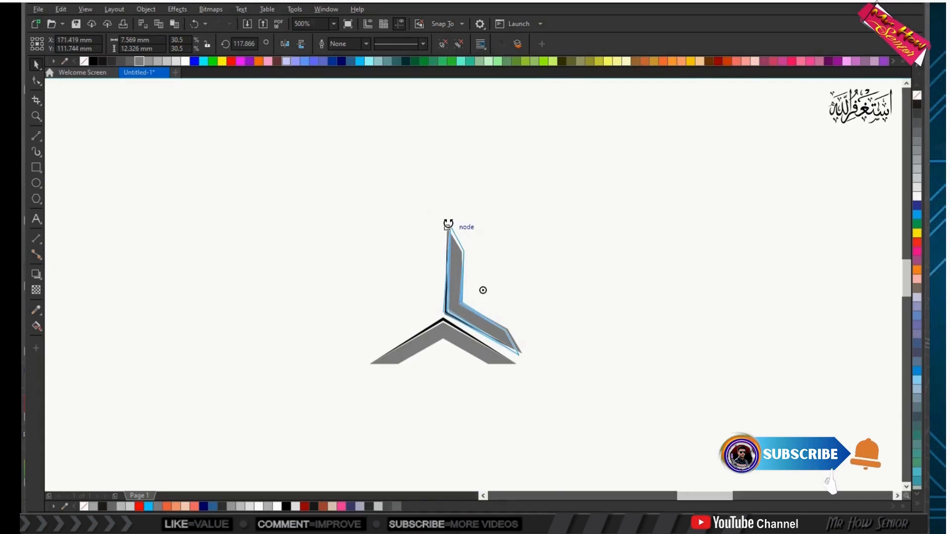
drag(448, 224, 448, 225)
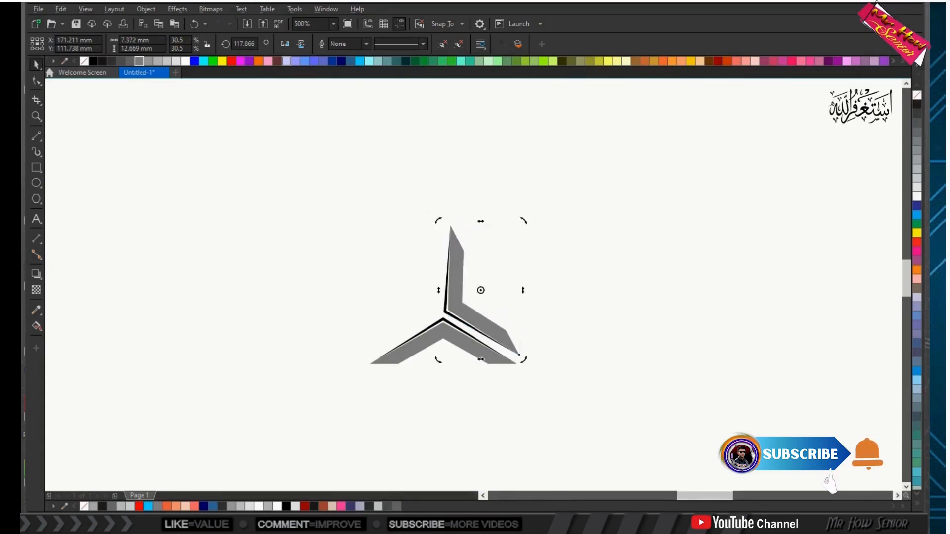
key(ctrl+z)
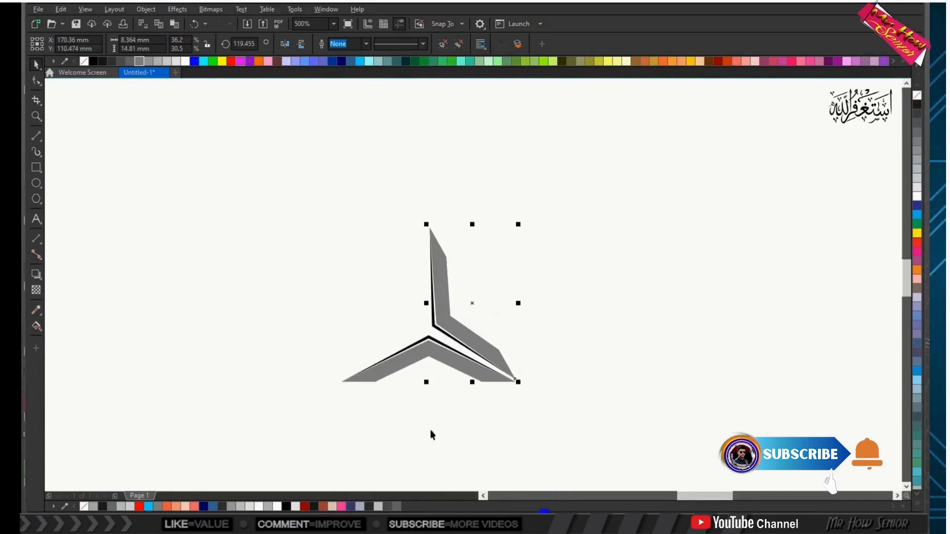
Duplicate the upright right-hand chevron, place the copy to its left and mirror it horizontally
click(158, 25)
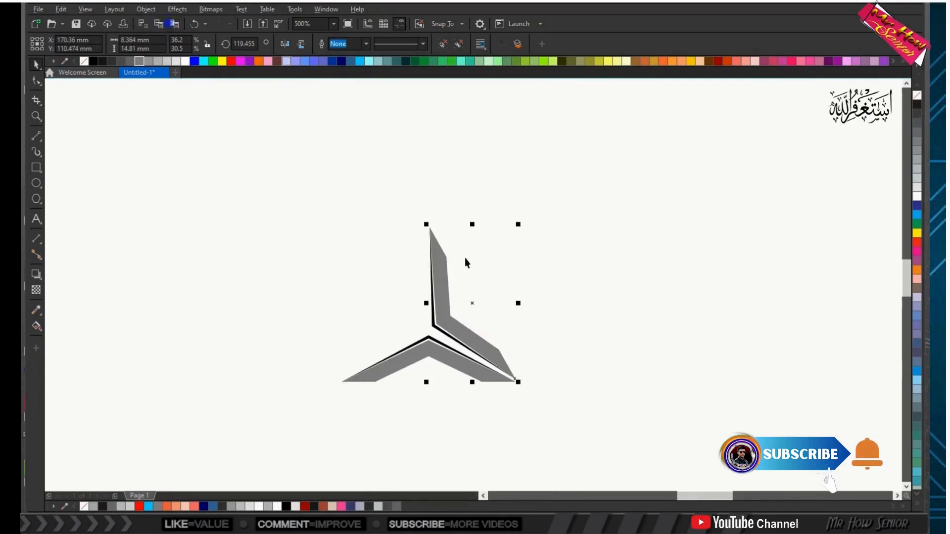
key(ctrl+v)
drag(475, 303, 380, 290)
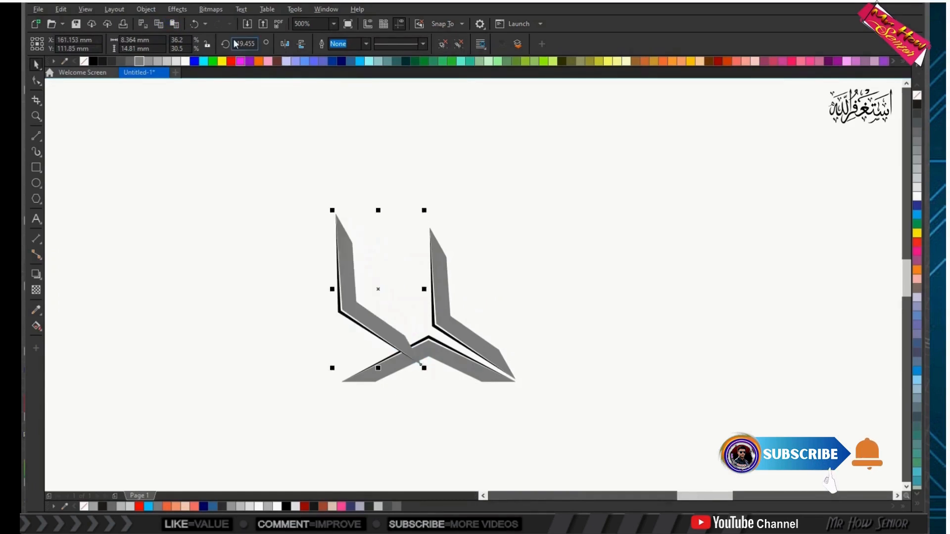
click(284, 43)
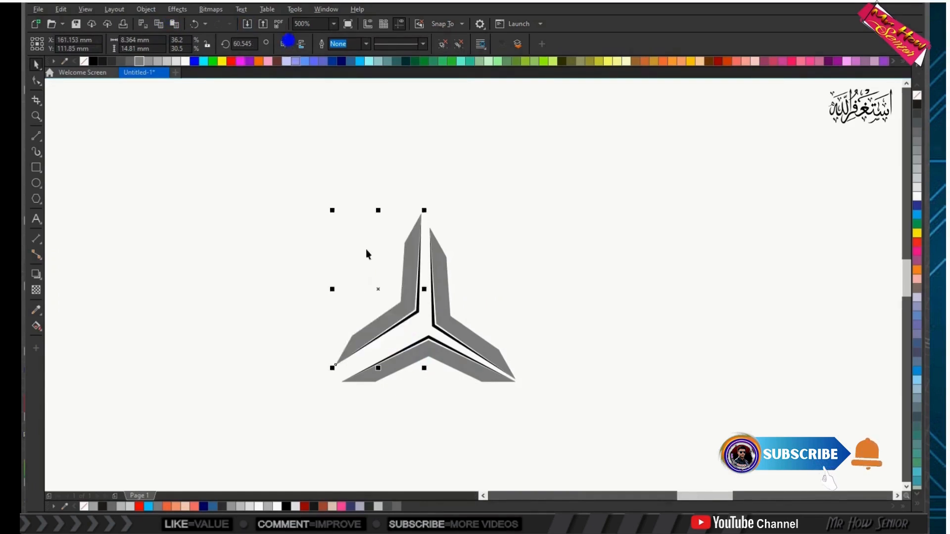
Move the mirrored chevron down against the left arm of the lower chevron, completing the three-armed shape
click(381, 289)
drag(381, 289, 375, 308)
click(306, 284)
Scale all three chevrons up together to about 23 mm wide
drag(278, 208, 534, 420)
drag(518, 224, 631, 174)
click(272, 266)
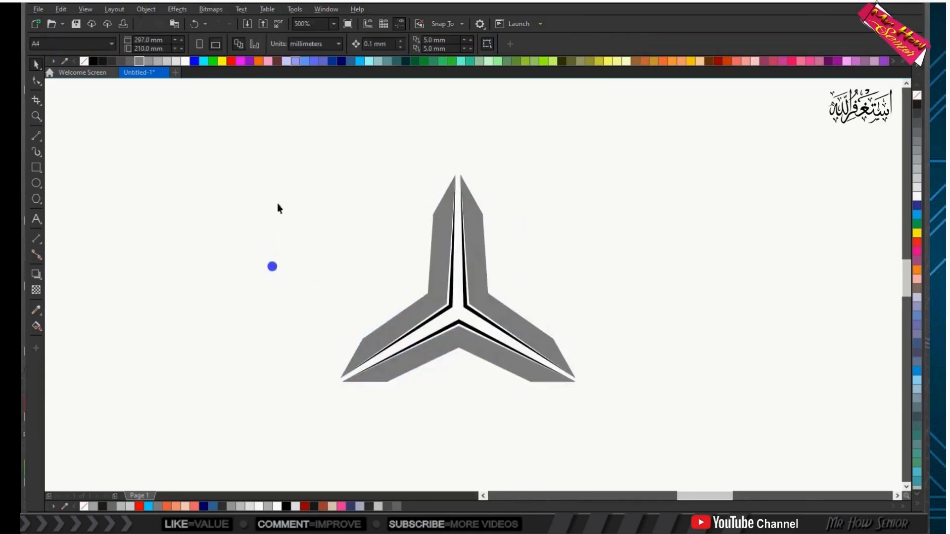
Ungroup the three chevrons so their black, white and gray layers can be selected individually
drag(270, 148, 616, 415)
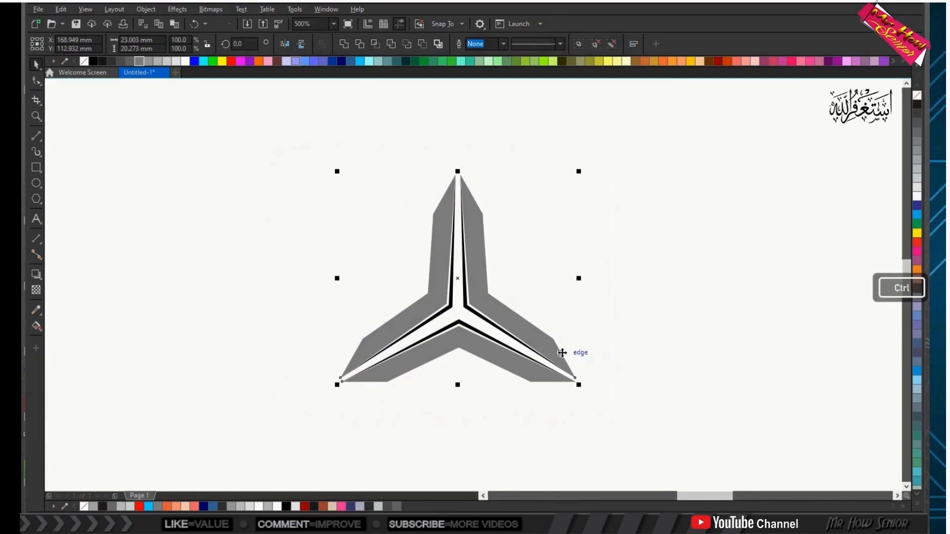
key(ctrl+u)
click(615, 322)
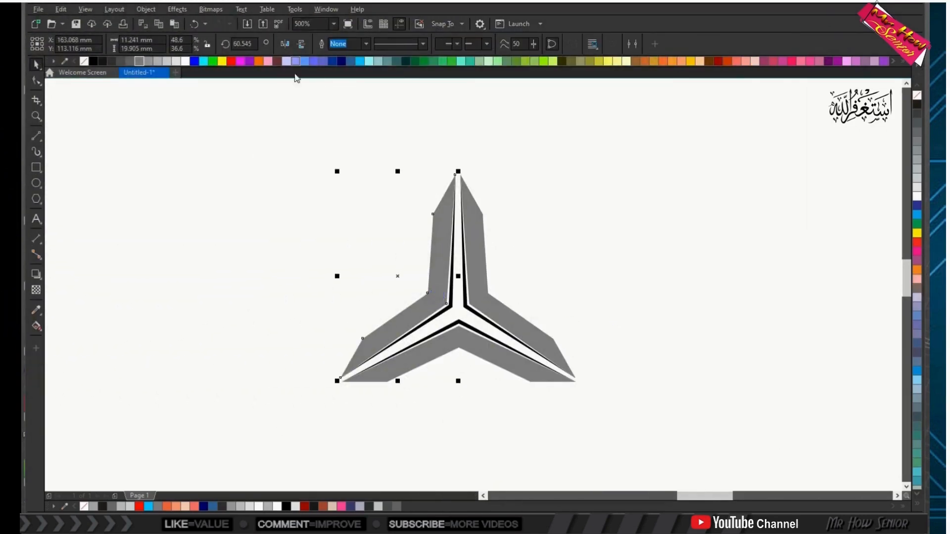
Fill the left gray chevron band with red and the right one with dark navy blue
click(229, 62)
click(284, 198)
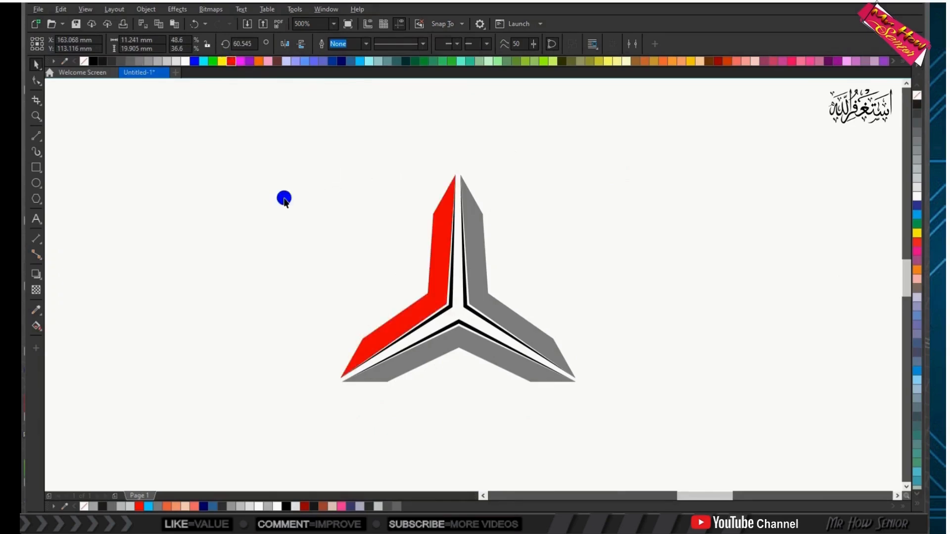
click(477, 267)
click(341, 62)
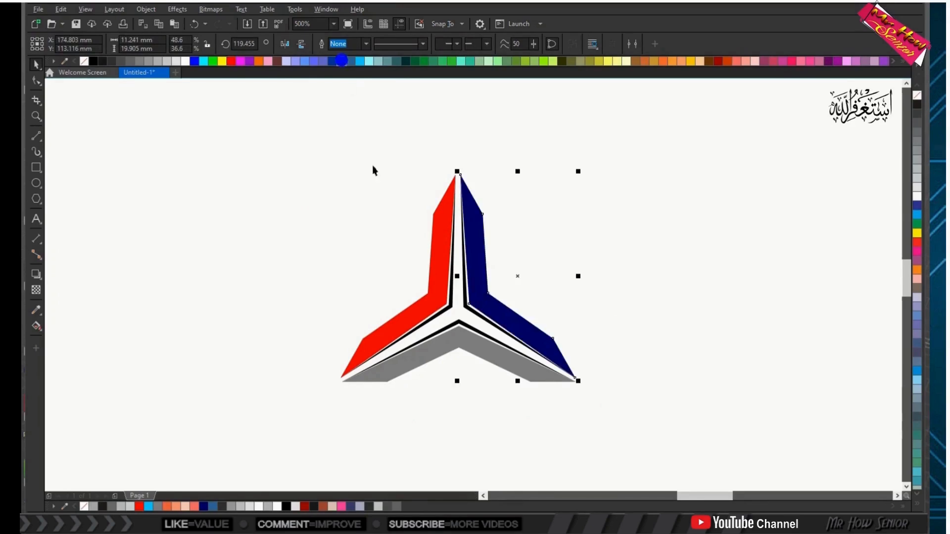
Apply a linear fountain fill along the bottom gray chevron band from its left tip to its right tip, with both end colours black
click(416, 358)
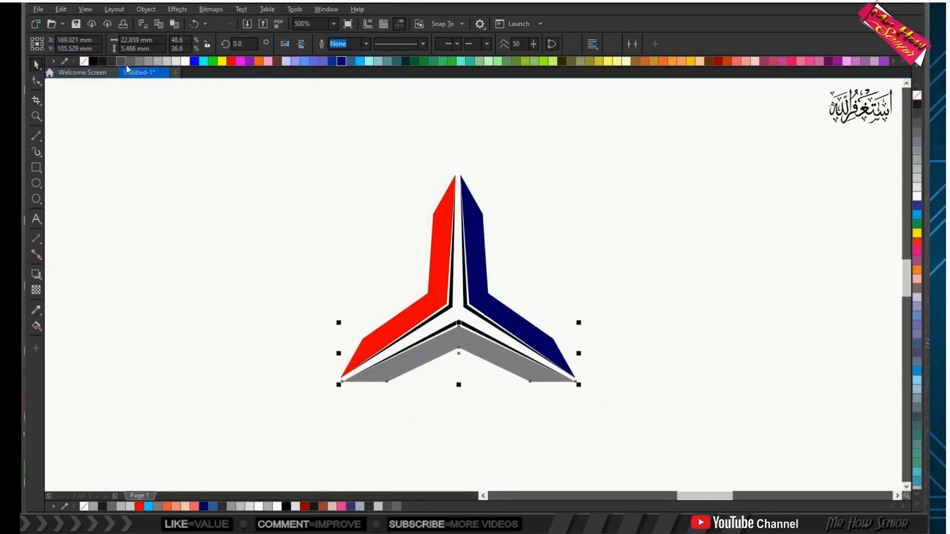
click(152, 139)
click(38, 326)
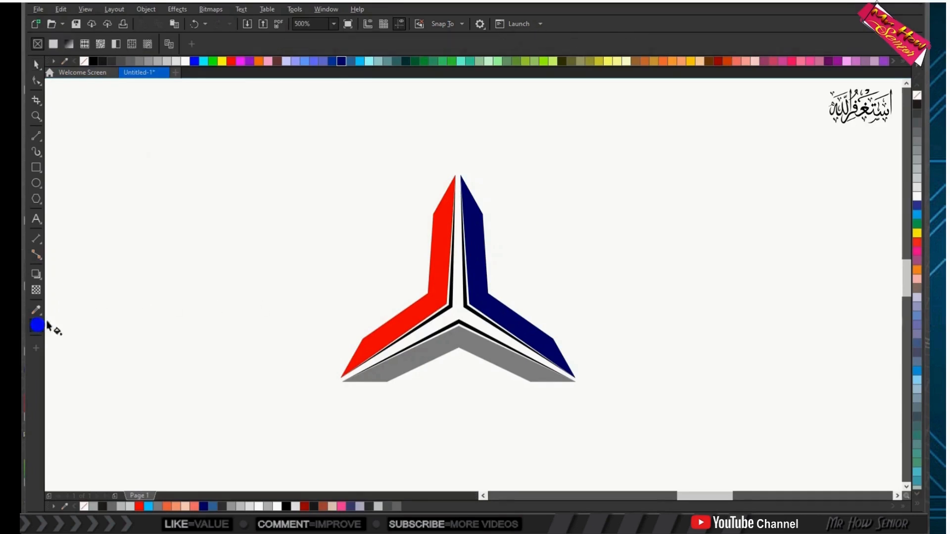
click(364, 377)
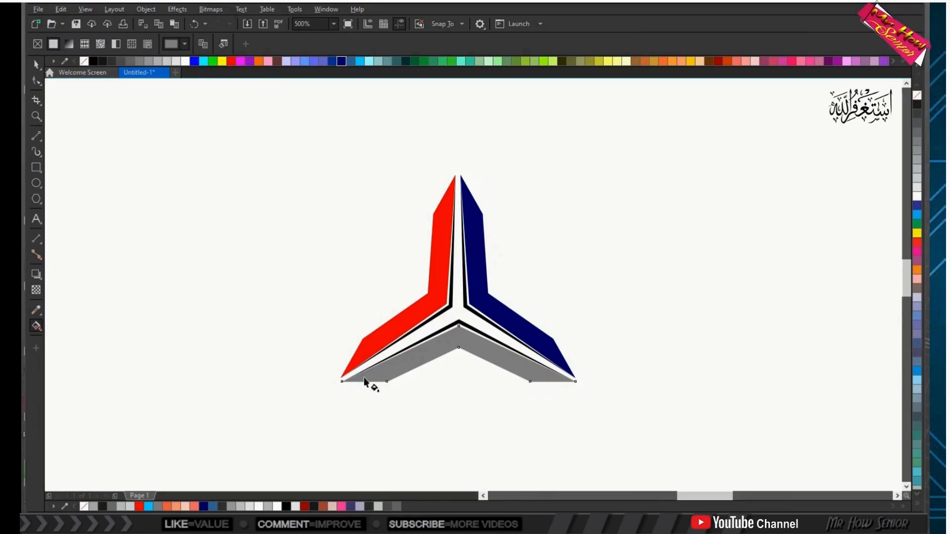
drag(350, 382, 557, 377)
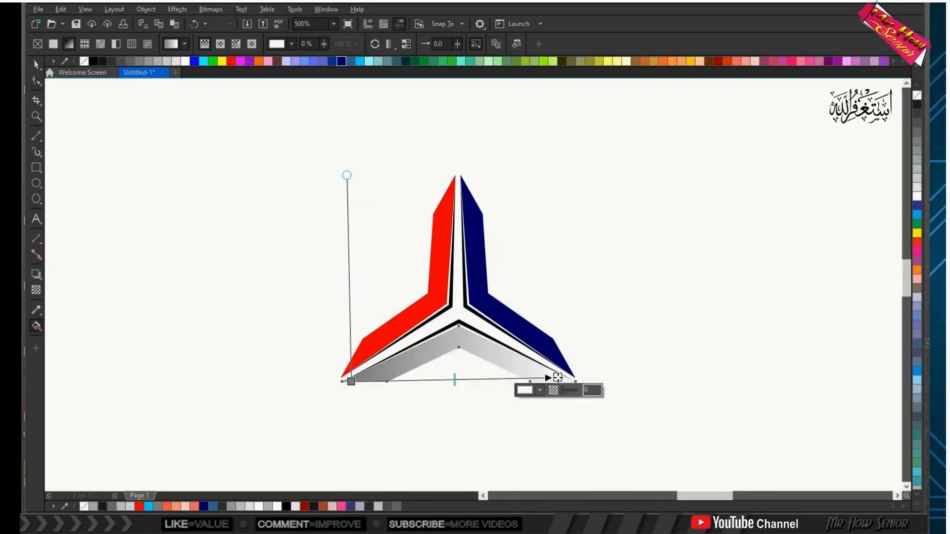
click(351, 382)
click(93, 61)
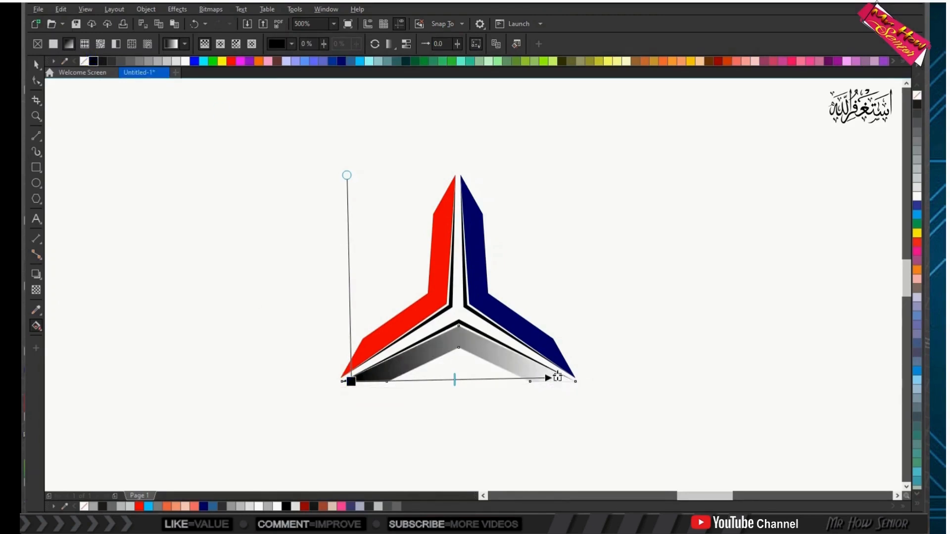
click(557, 378)
click(101, 62)
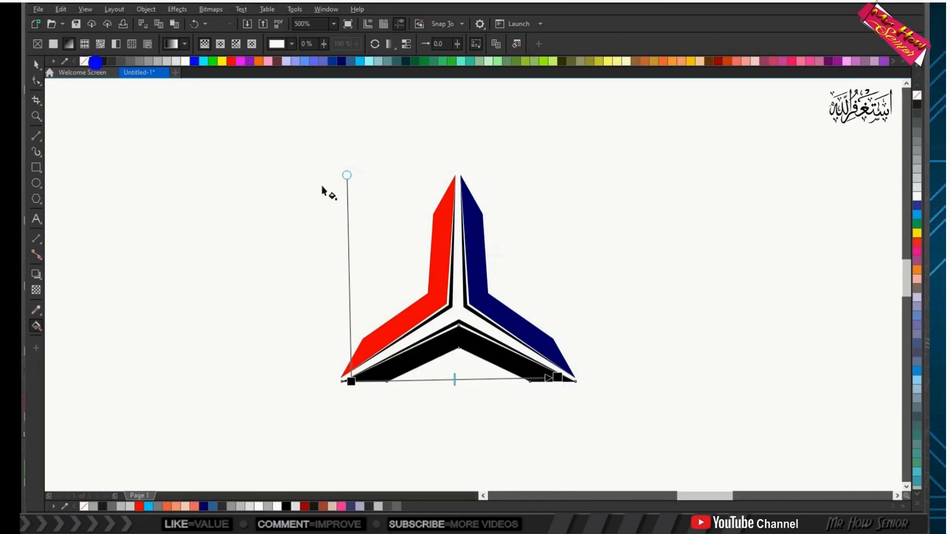
Add two gradient stops to the bottom chevron's fill, 60% Black at about 24% and 70% Black at about 74%
double_click(505, 380)
double_click(400, 380)
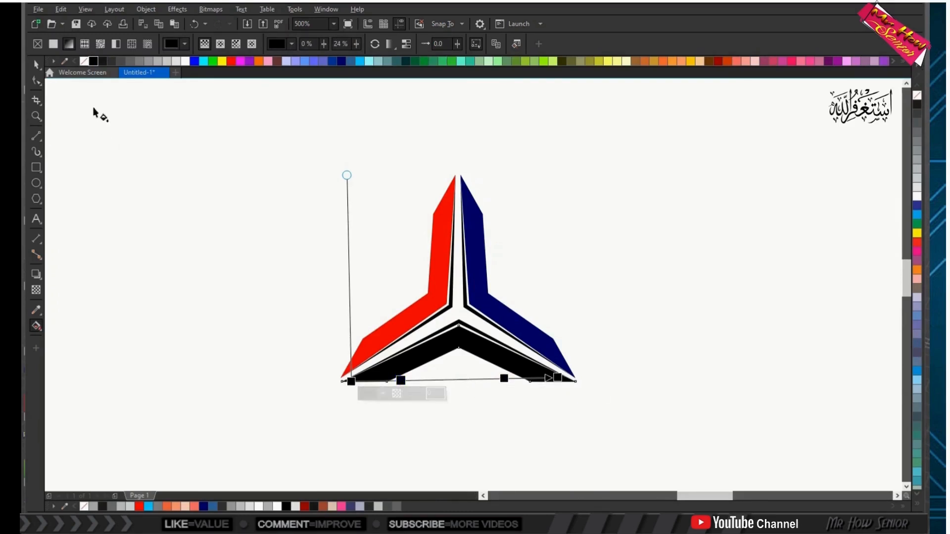
click(120, 62)
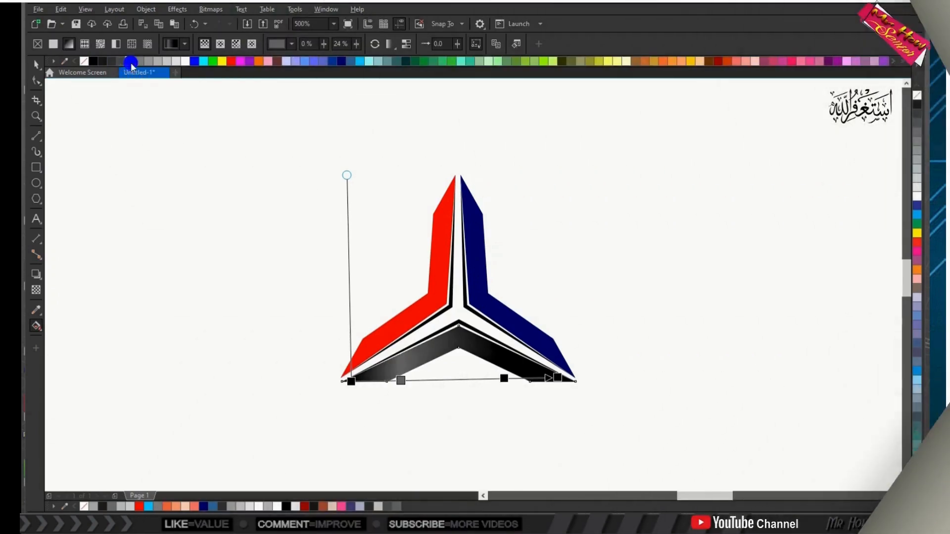
click(130, 62)
click(503, 379)
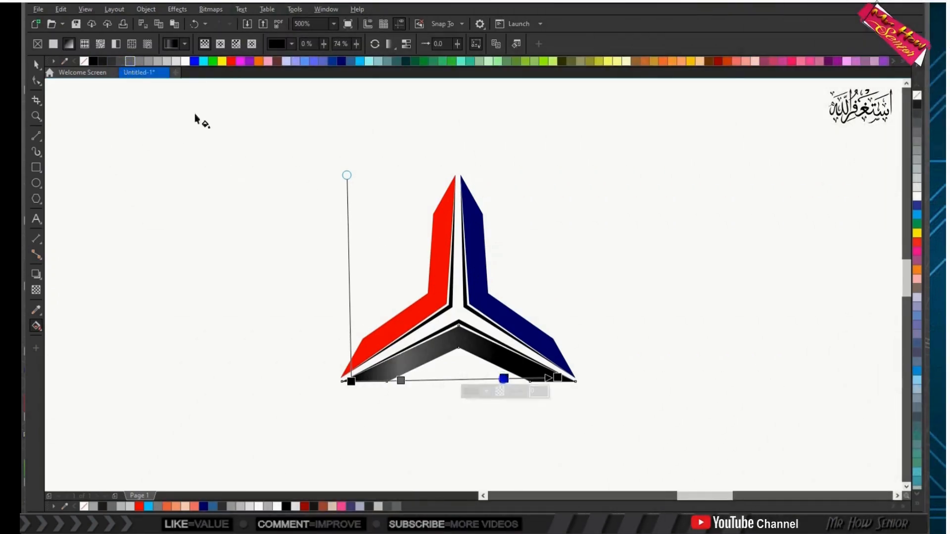
click(132, 60)
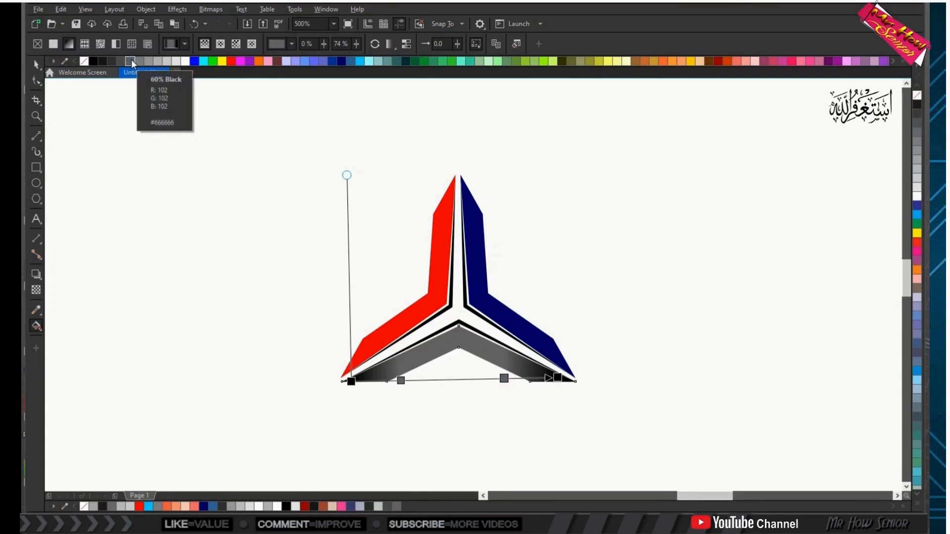
click(121, 61)
click(121, 60)
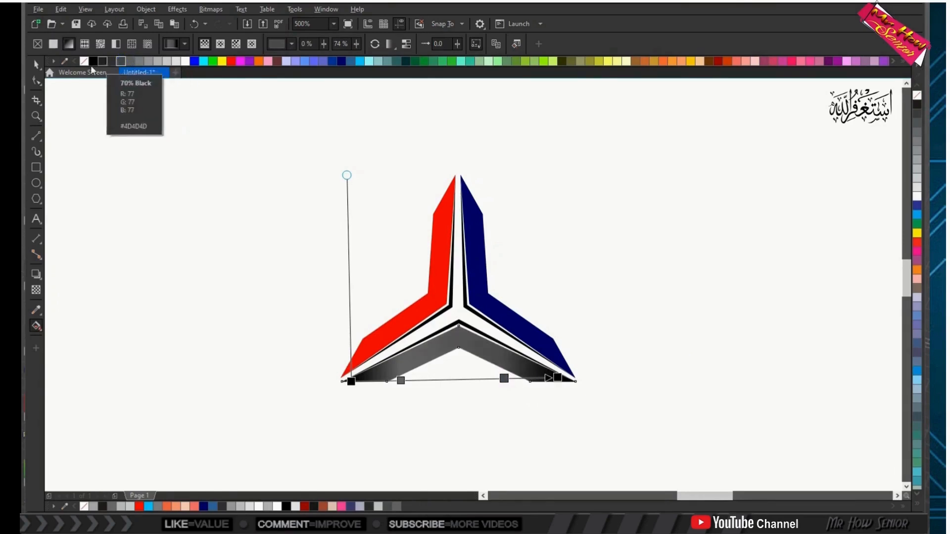
click(35, 65)
click(165, 159)
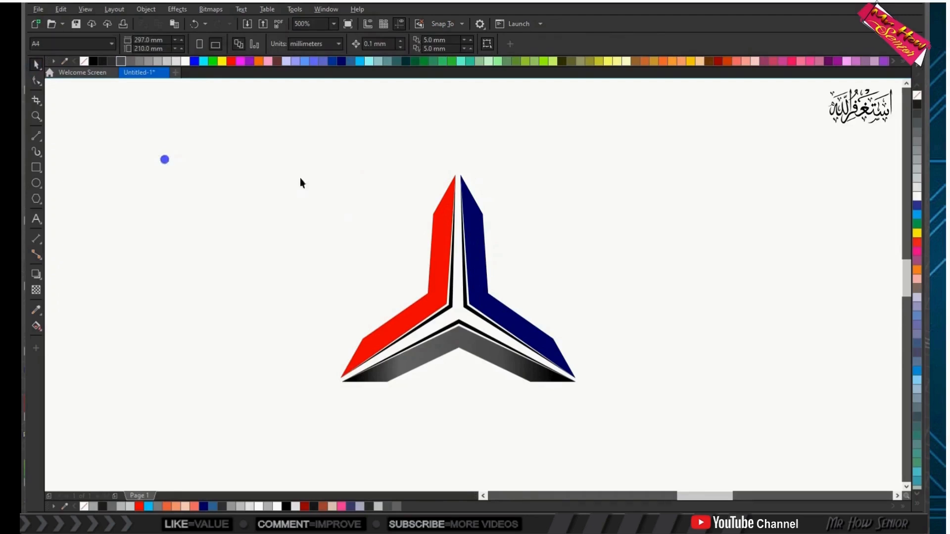
Apply a linear fountain fill to the red chevron from its top tip to its lower-left tip, with both end colours red
click(439, 278)
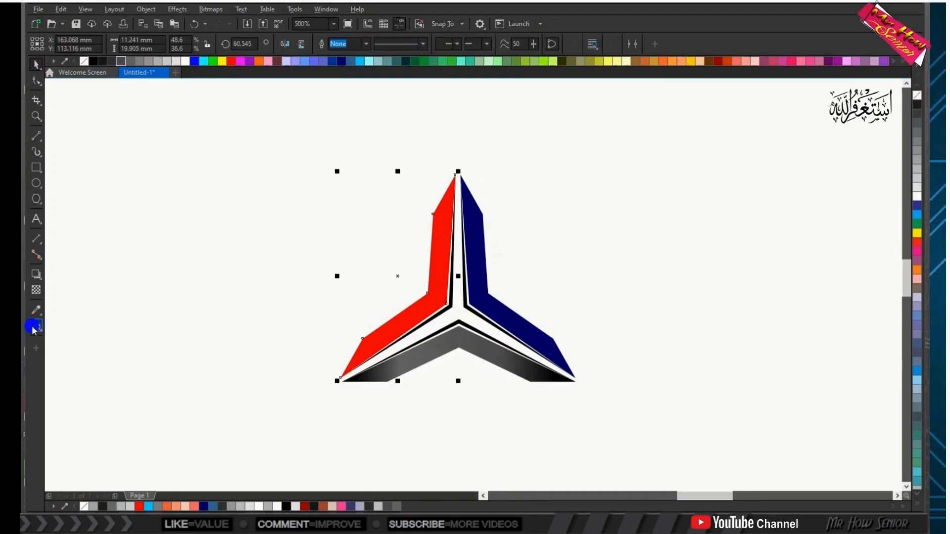
click(34, 327)
drag(450, 185, 357, 362)
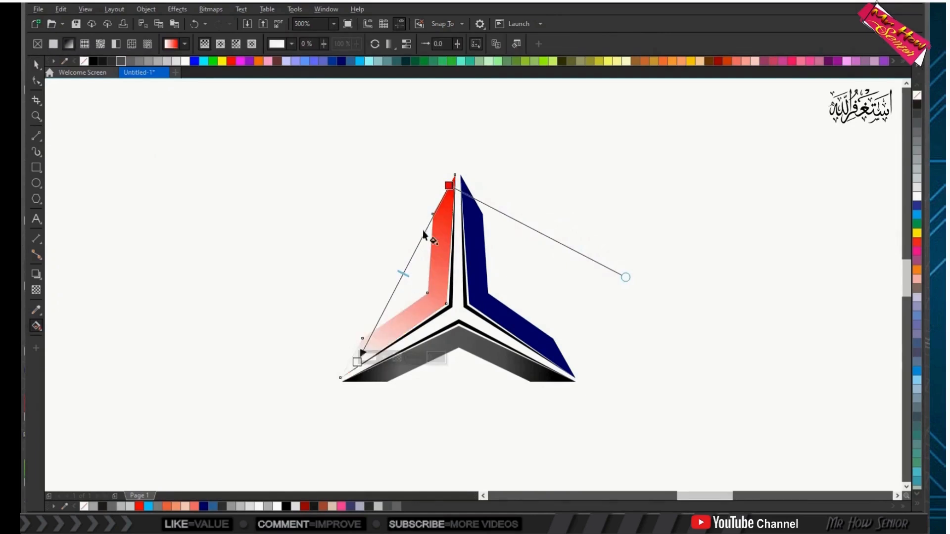
click(449, 185)
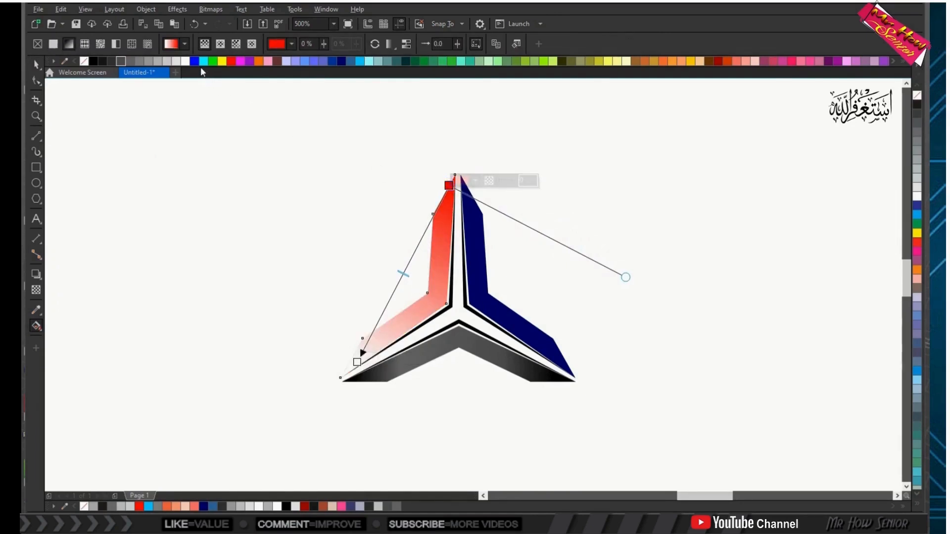
click(357, 361)
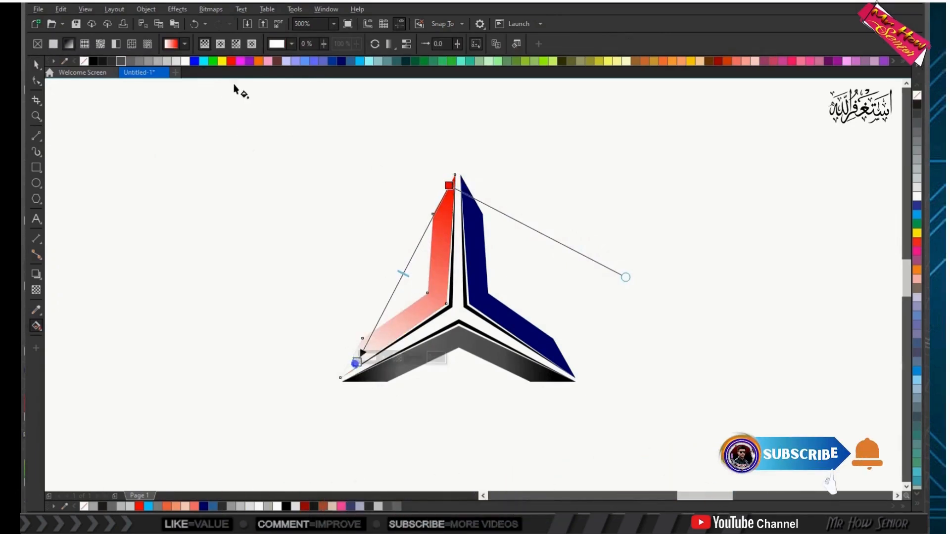
click(229, 61)
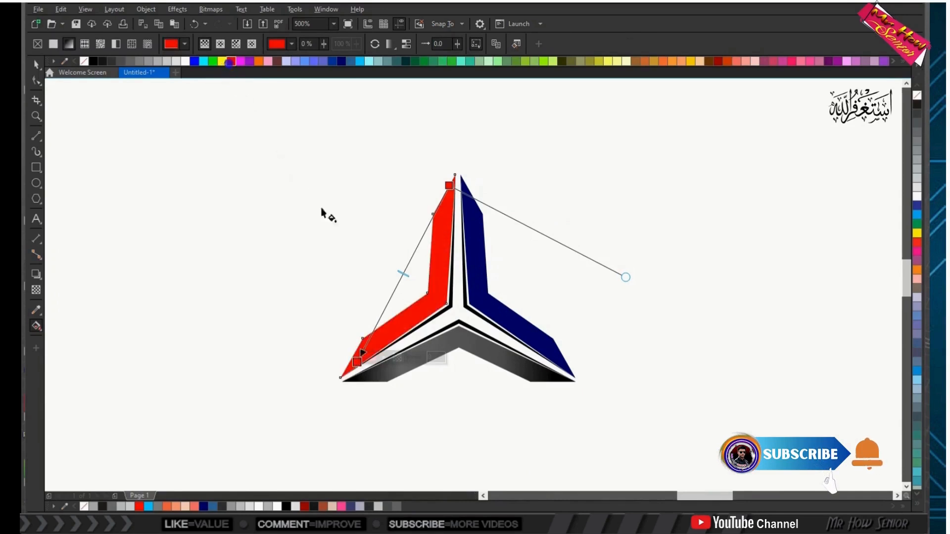
Add two pink gradient stops to the red chevron's fill, at about 19% and 81%
double_click(433, 220)
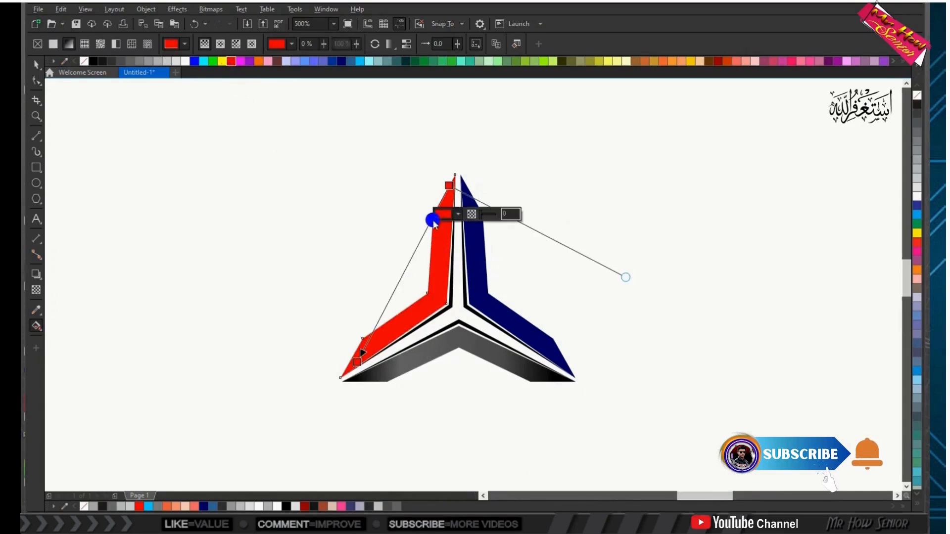
double_click(376, 328)
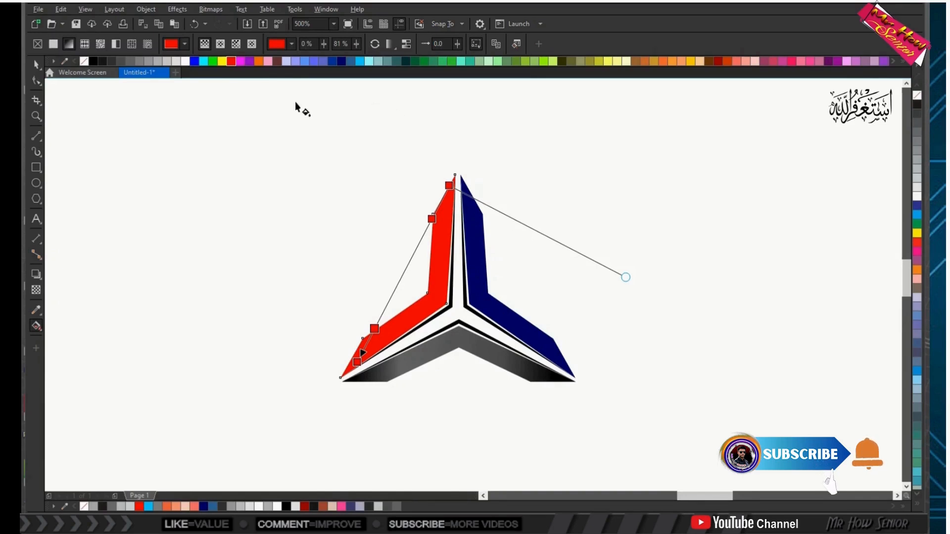
click(229, 62)
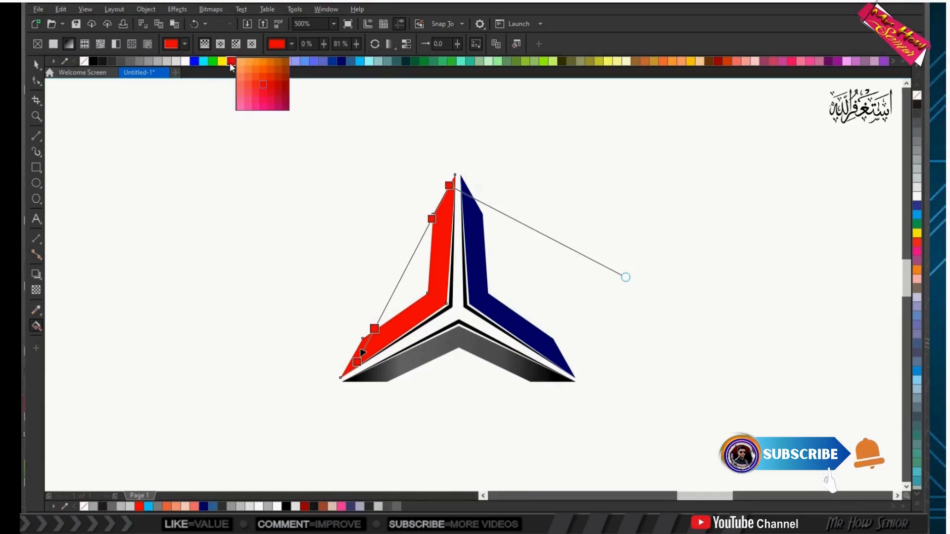
click(249, 100)
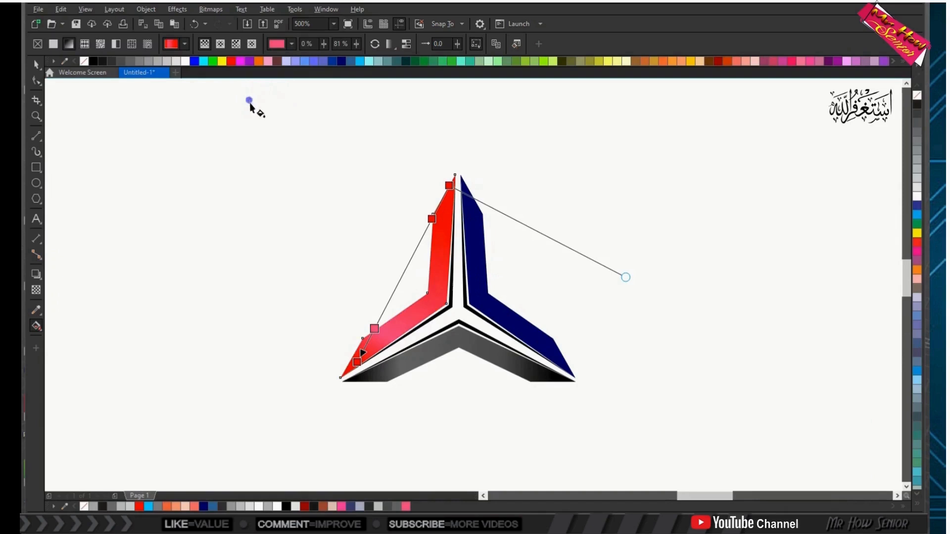
click(433, 219)
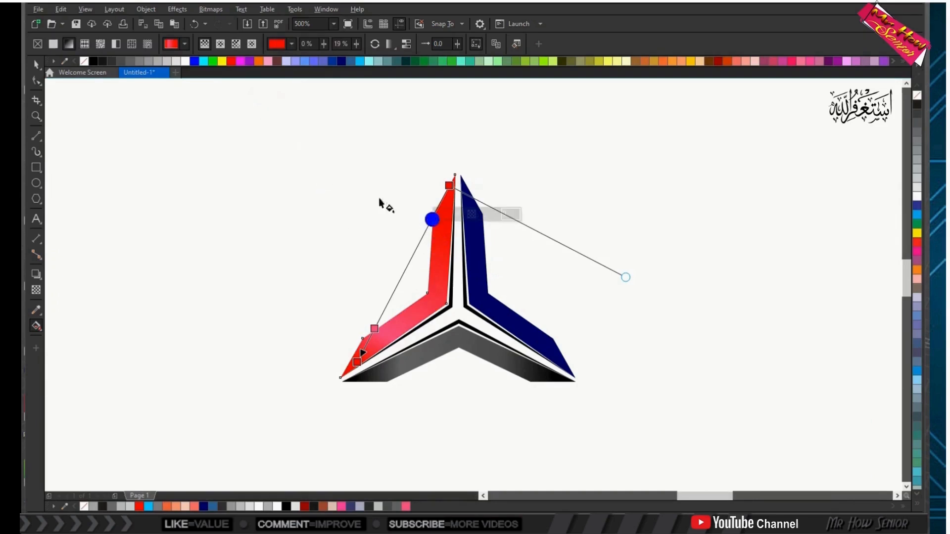
click(230, 61)
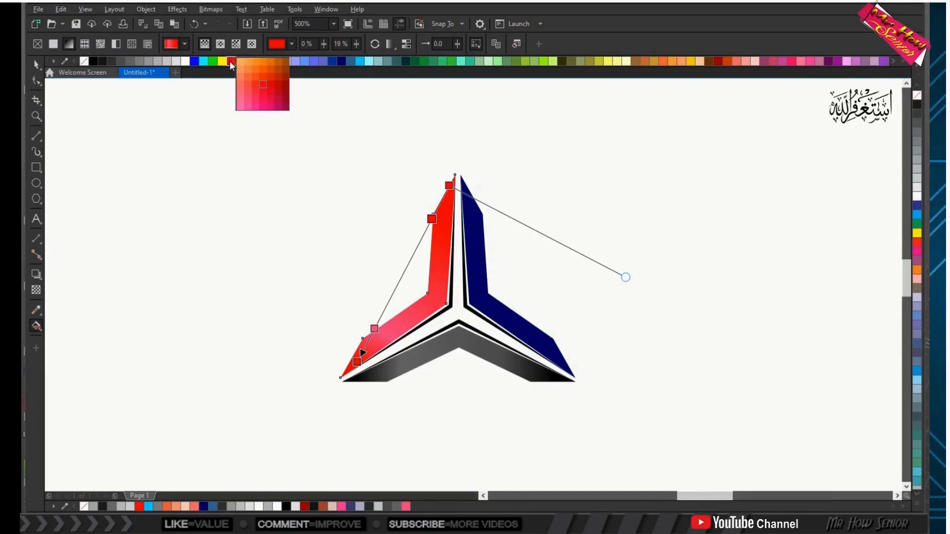
click(253, 96)
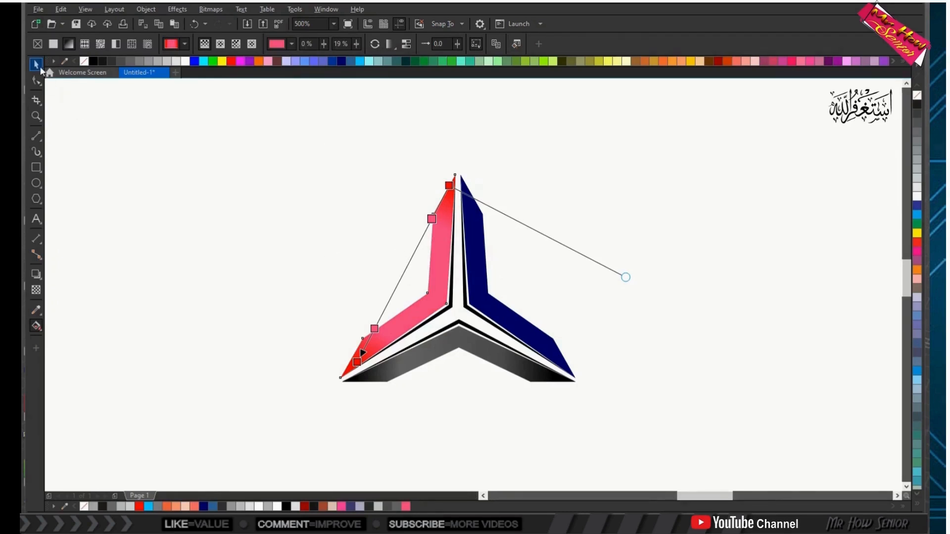
click(36, 64)
click(328, 208)
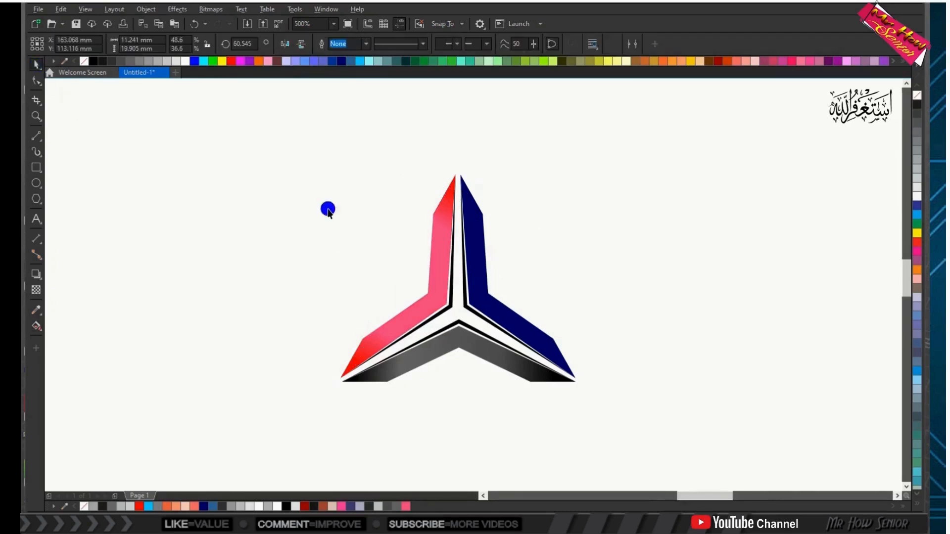
Apply a linear fountain fill to the navy chevron from its top tip to its lower-right tip, with both end colours Deep Navy Blue
click(470, 255)
click(37, 327)
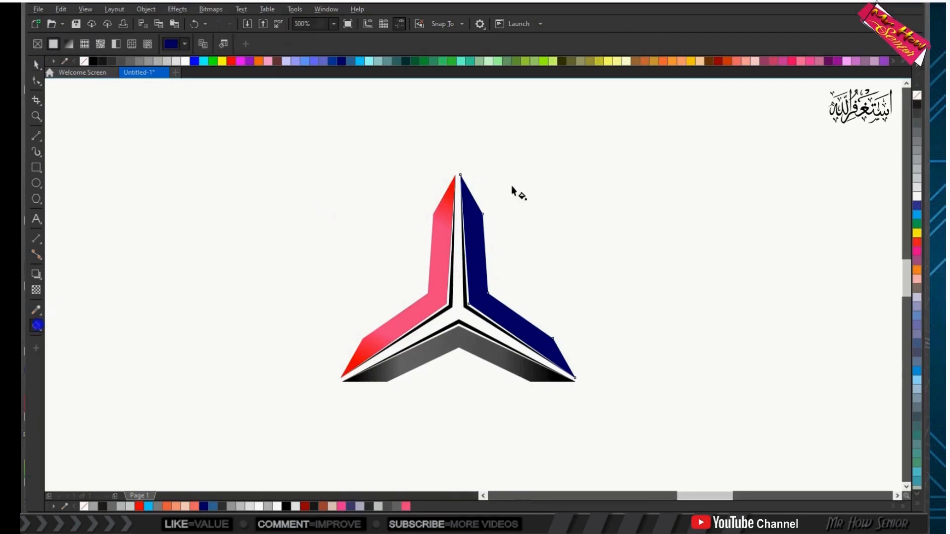
drag(462, 191, 572, 372)
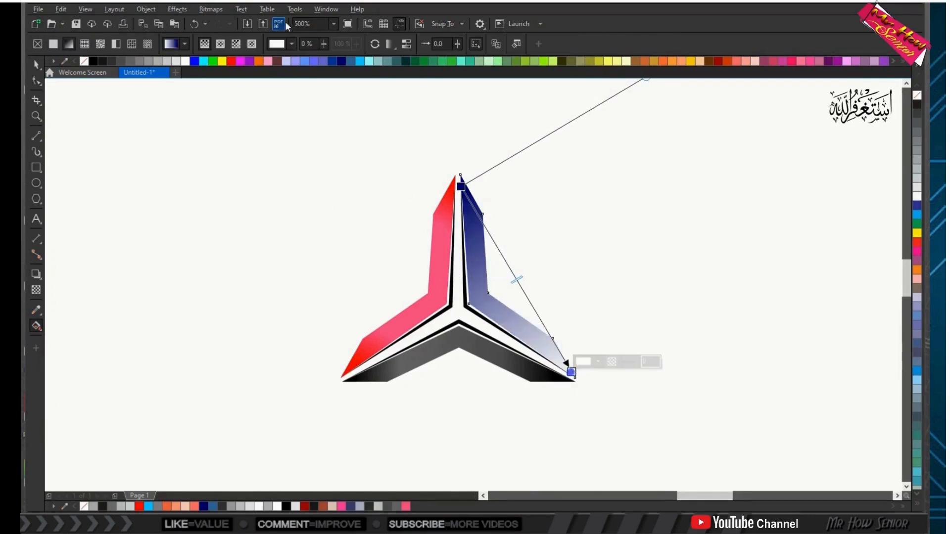
click(341, 61)
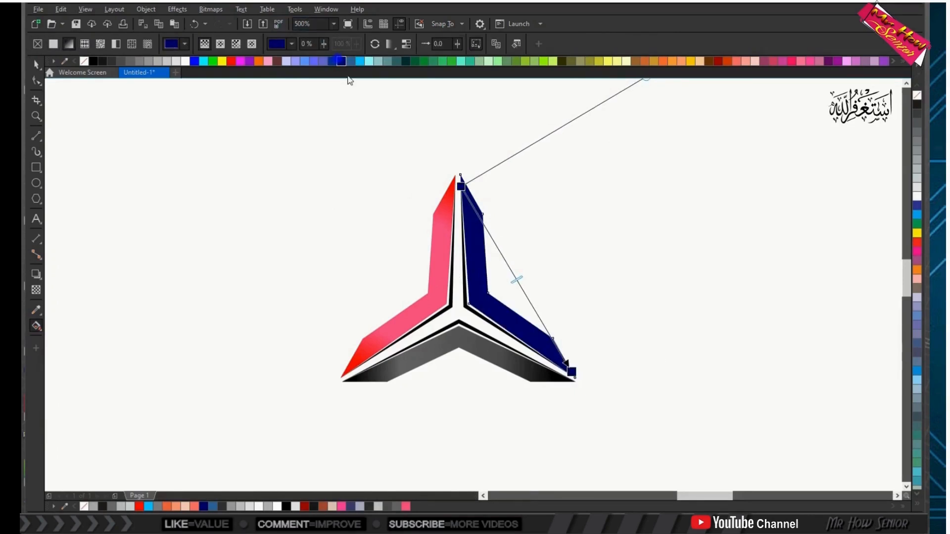
click(460, 186)
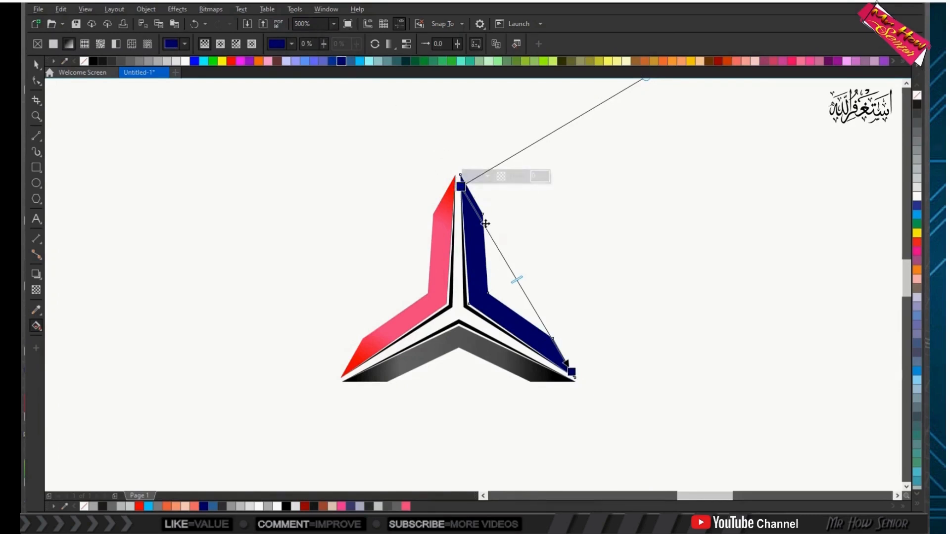
Add a light blue gradient stop to the navy chevron's fill at about 19%
double_click(482, 222)
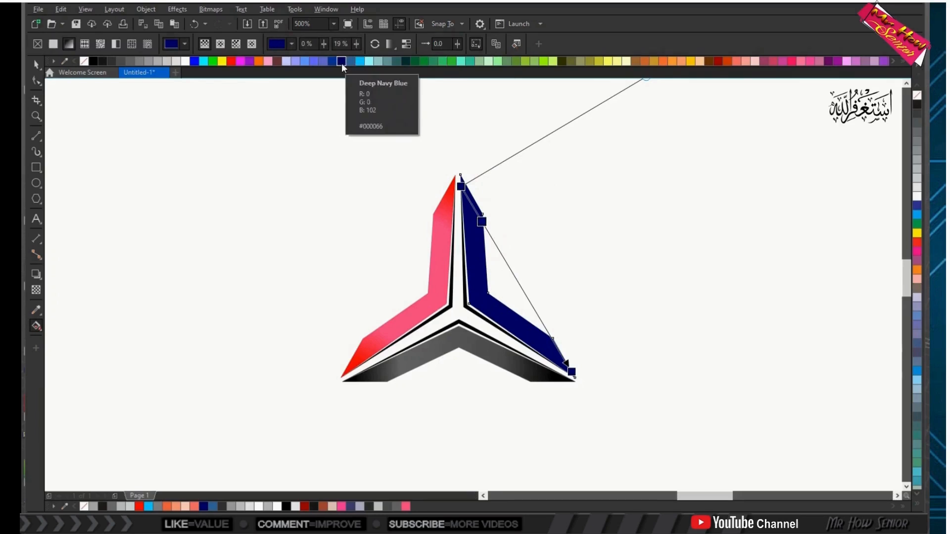
click(360, 61)
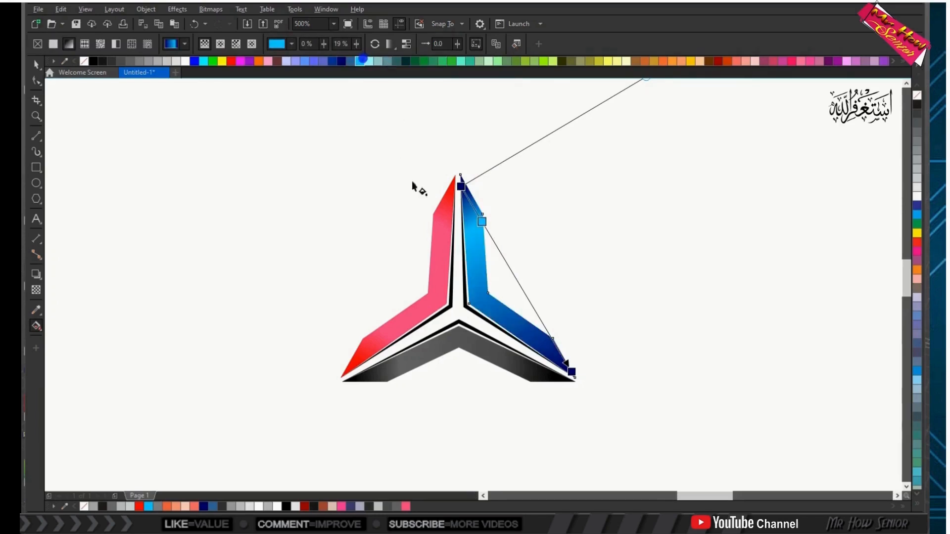
click(44, 62)
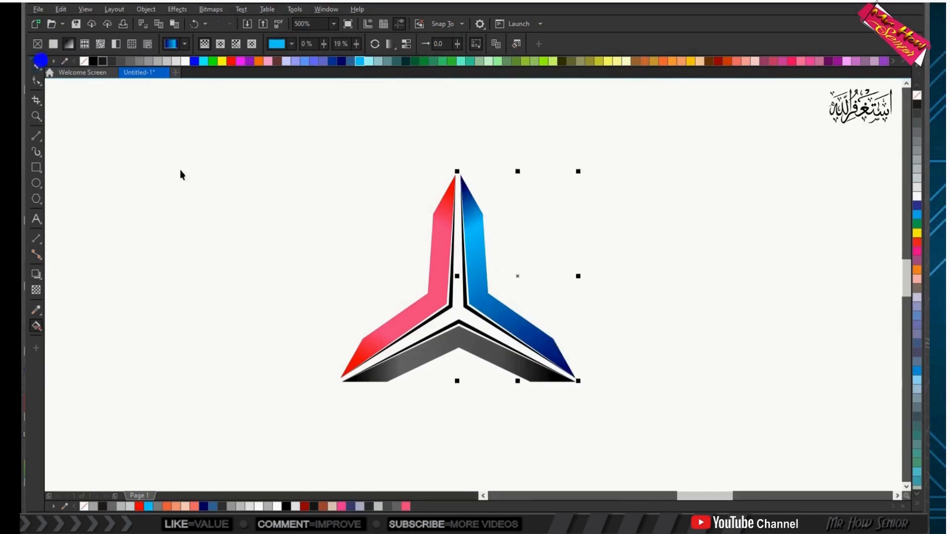
click(203, 184)
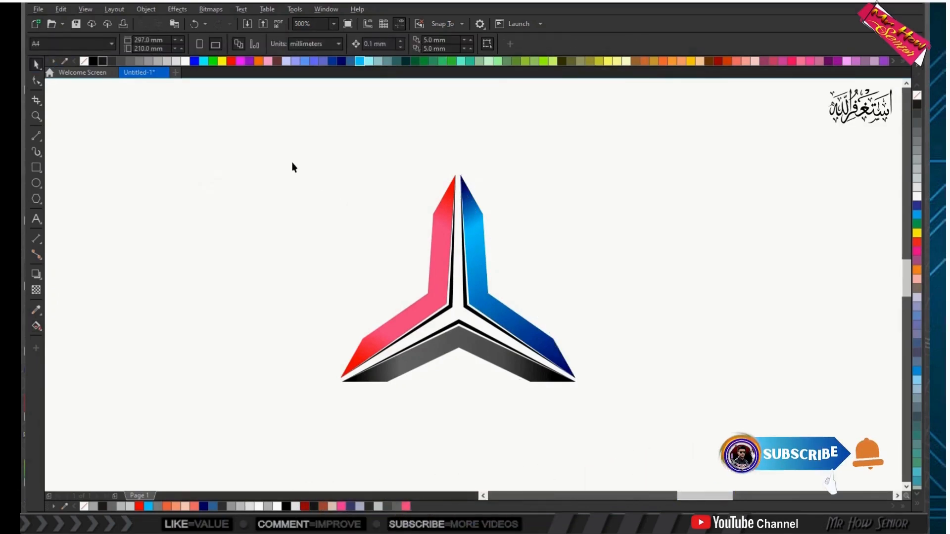
Enlarge the whole logo to about 28.5 by 25.1 mm
drag(288, 160, 604, 406)
drag(336, 172, 301, 140)
drag(578, 385, 599, 403)
Add a drop shadow to the whole logo, cast from its centre down and to the right
click(35, 275)
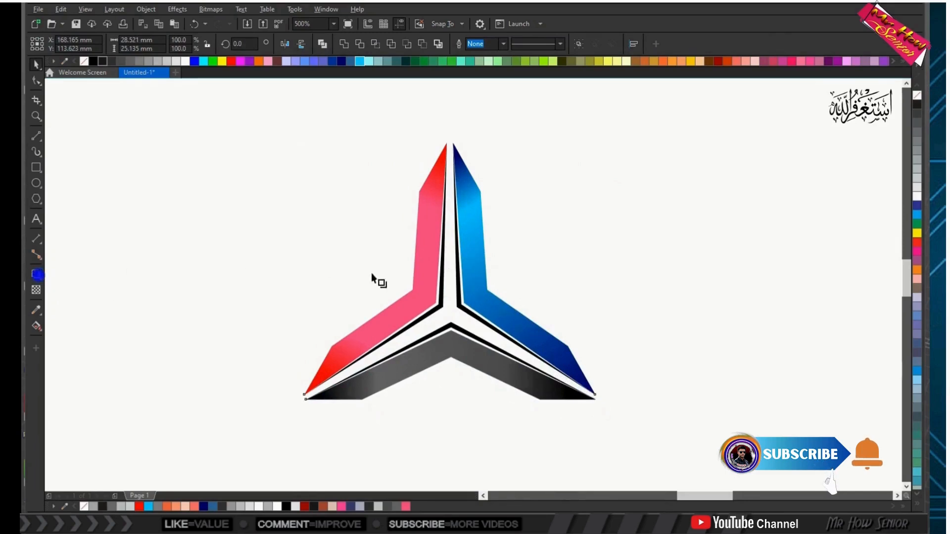
drag(450, 272, 525, 409)
click(35, 65)
click(161, 153)
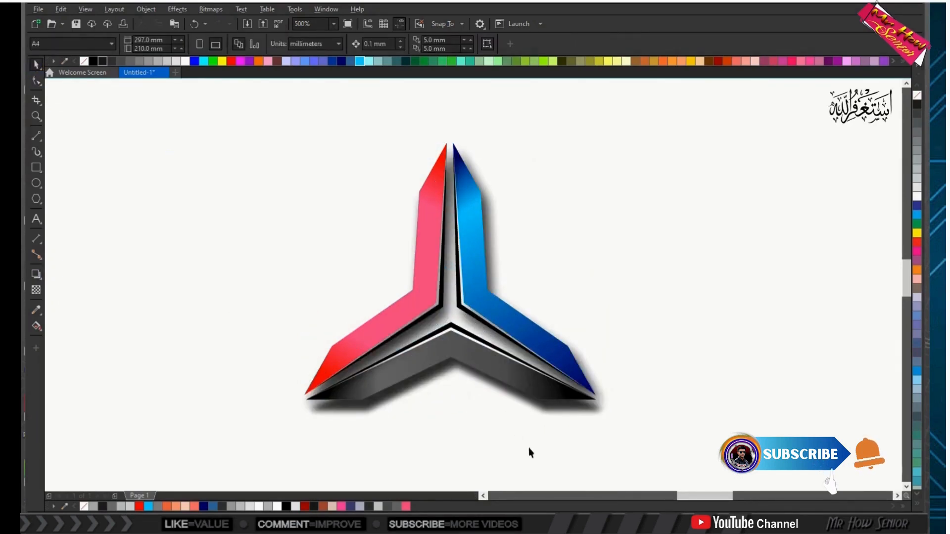
Scale the shadowed logo down to about 23.4 by 20.7 mm and move it to the left part of the page
click(227, 108)
drag(226, 107, 533, 349)
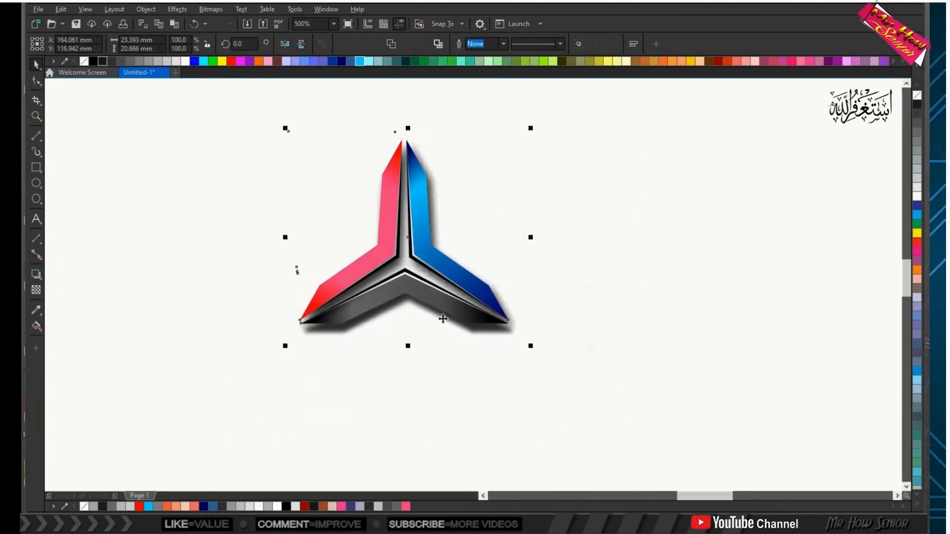
drag(395, 211, 287, 268)
click(123, 250)
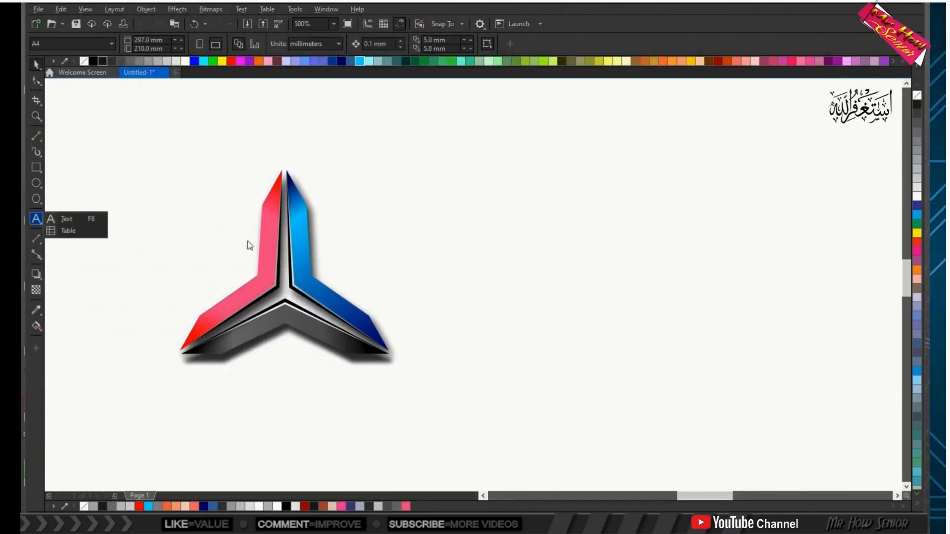
Add the text "COMPANY NAME HERE" to the right of the logo
click(88, 218)
click(458, 271)
text(C)
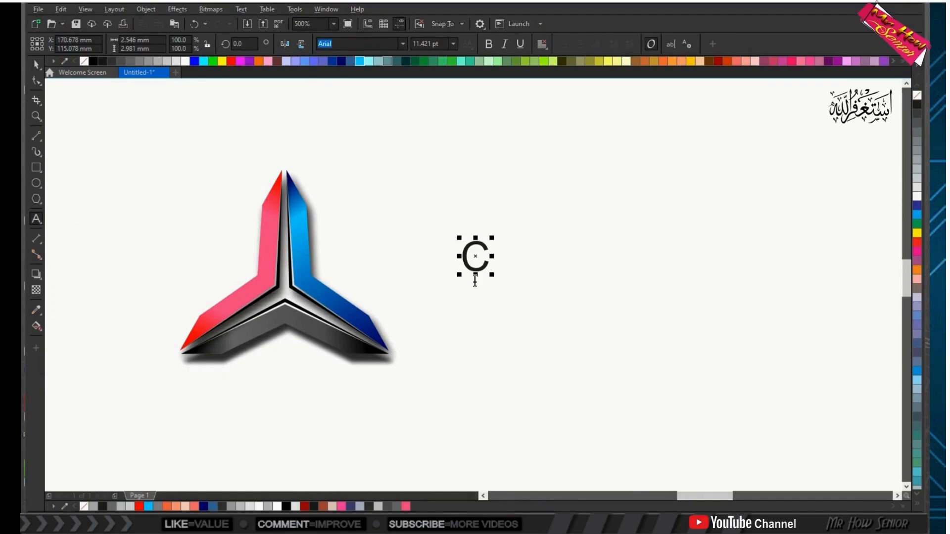
click(488, 257)
text(OM)
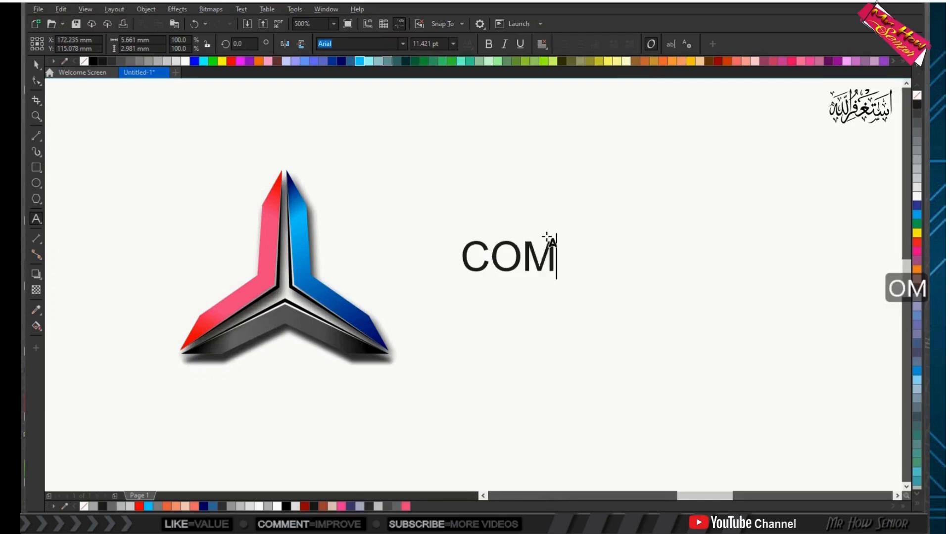
text(PANY)
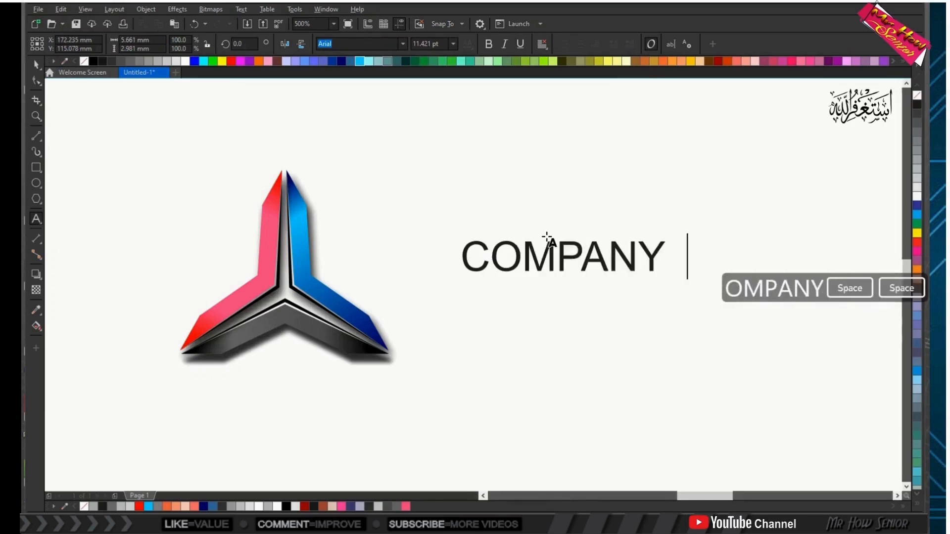
key(BackSpace)
text(NAME )
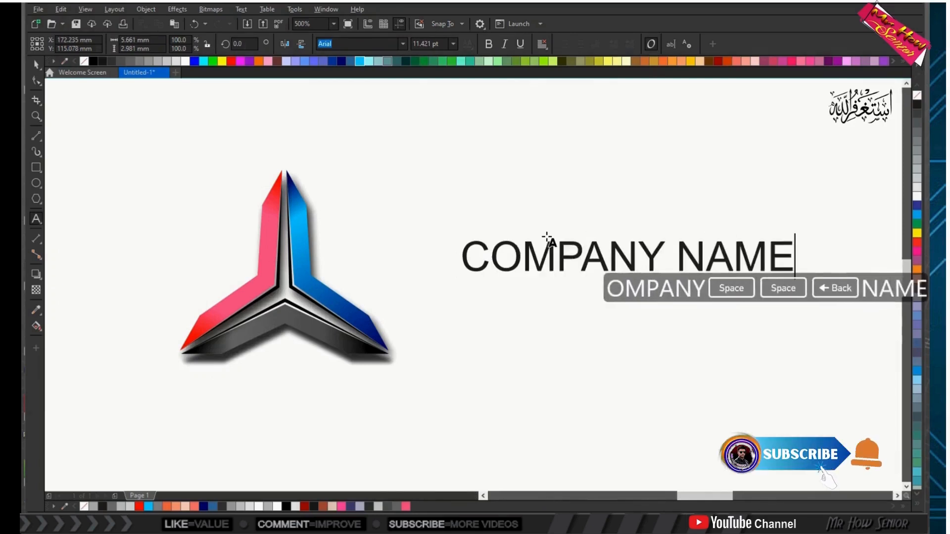
text(HERE)
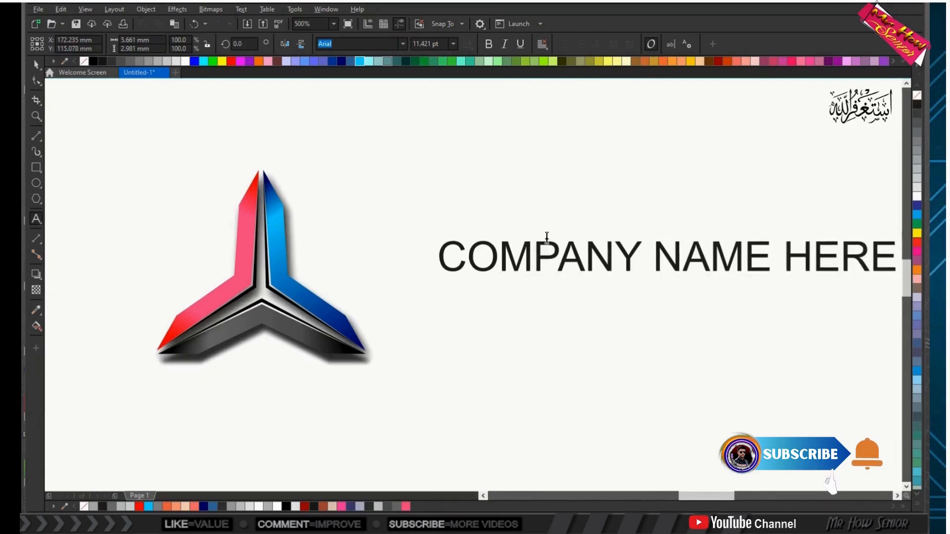
Underline the company name text and narrow it to about 36.5 mm wide, placed close beside the logo
click(36, 67)
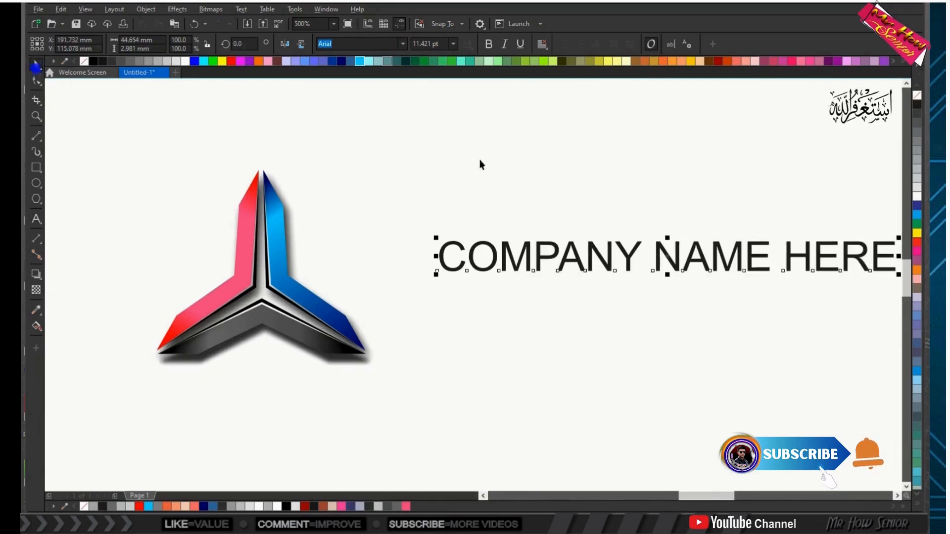
drag(668, 256, 603, 280)
click(520, 45)
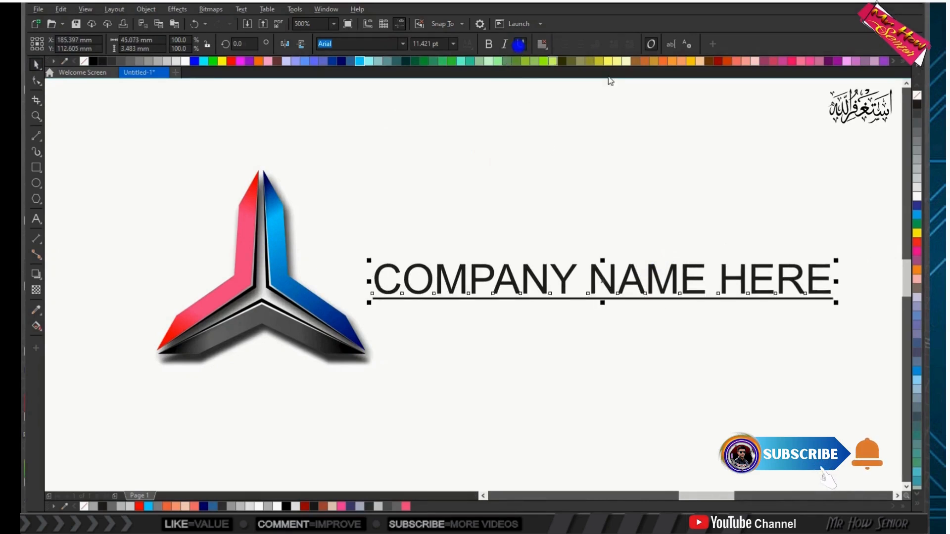
drag(835, 281, 750, 284)
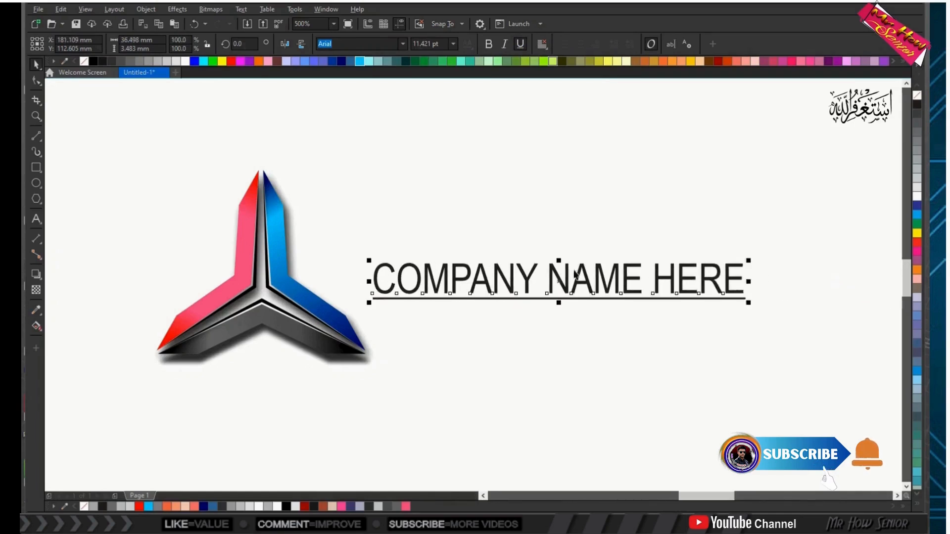
mouse_move(560, 280)
mouse_down()
mouse_move(568, 253)
mouse_move(580, 257)
mouse_move(579, 299)
mouse_move(564, 267)
mouse_up()
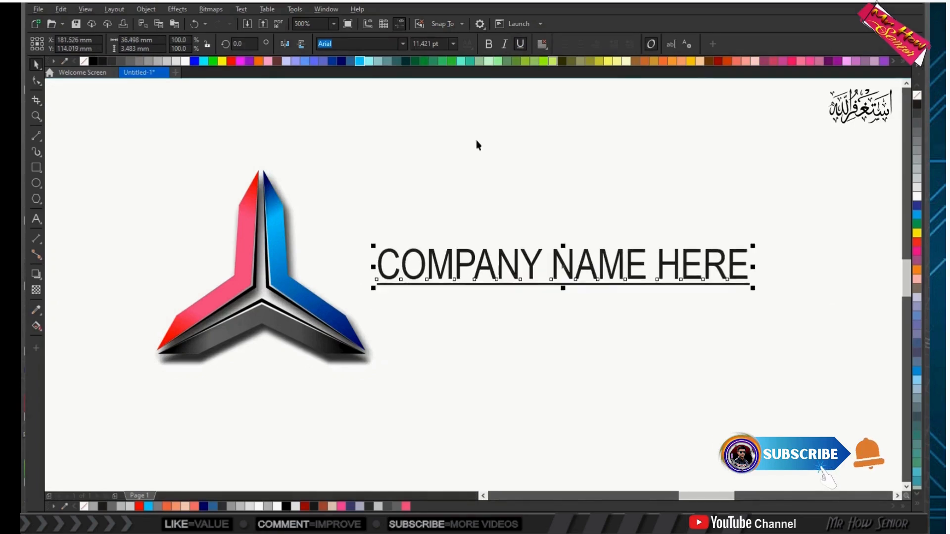
Set the company name's font to ArtificeSSK and move the text slightly down beside the logo
click(403, 43)
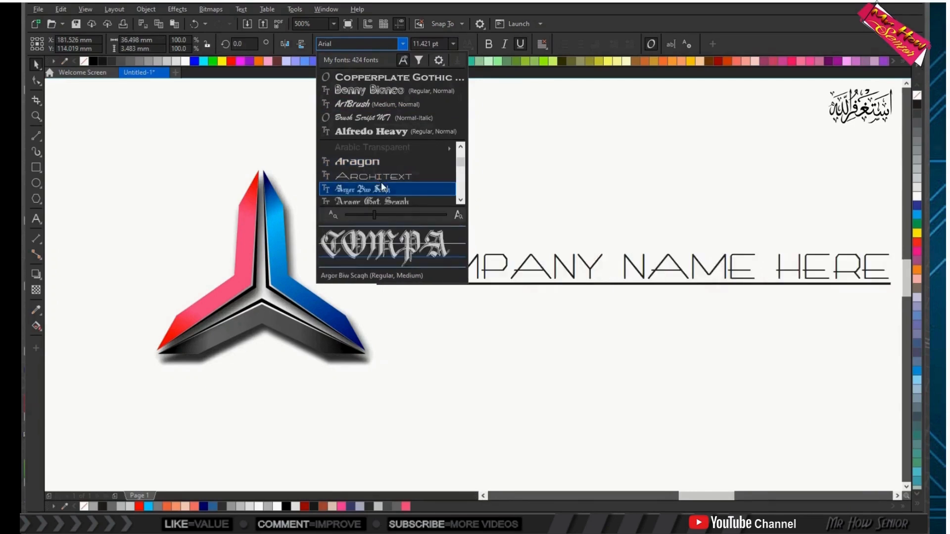
scroll(378, 149, down, 3)
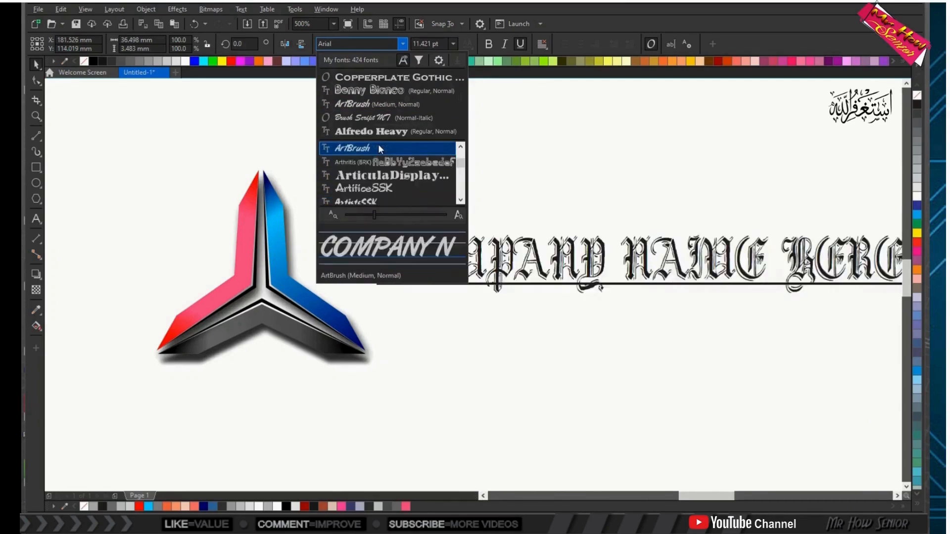
click(378, 187)
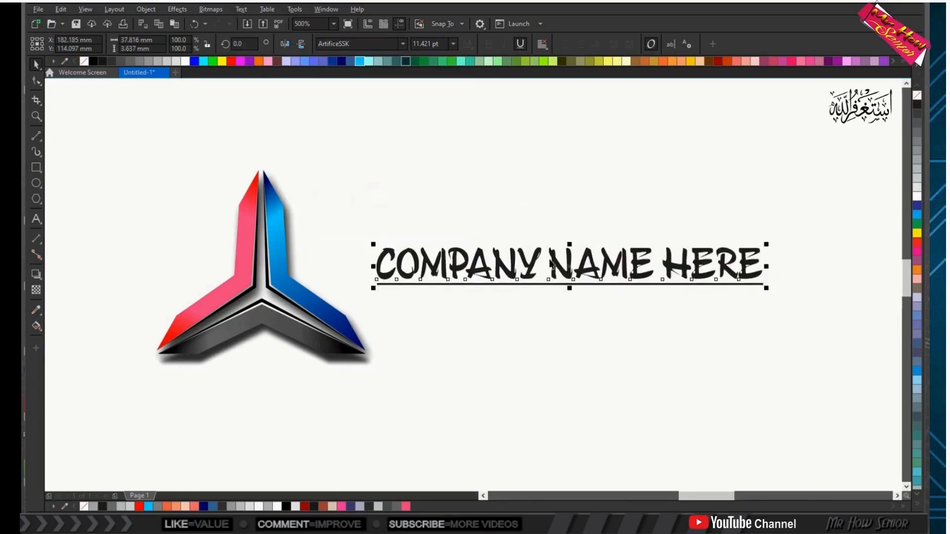
drag(568, 266, 569, 282)
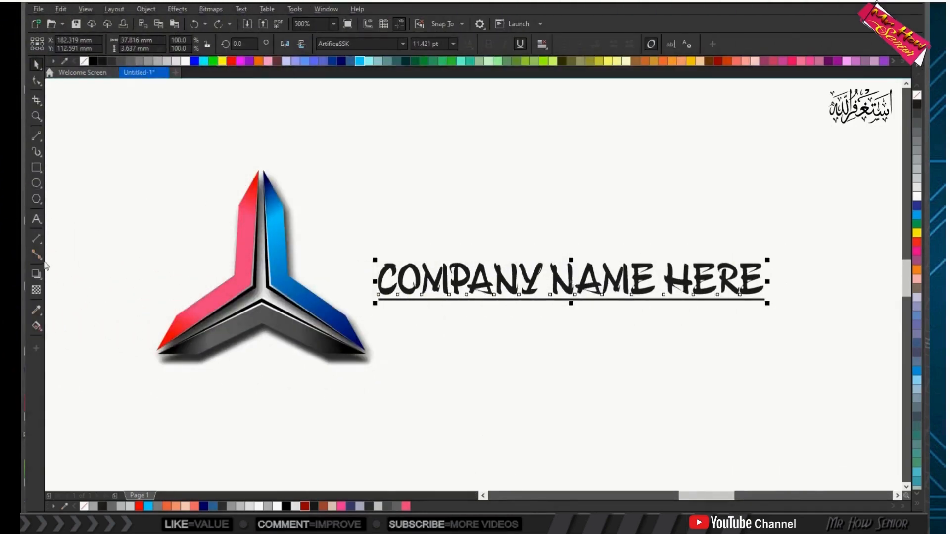
Add a drop shadow to the company name, offset about 0.19 mm right and 0.46 mm down
click(36, 273)
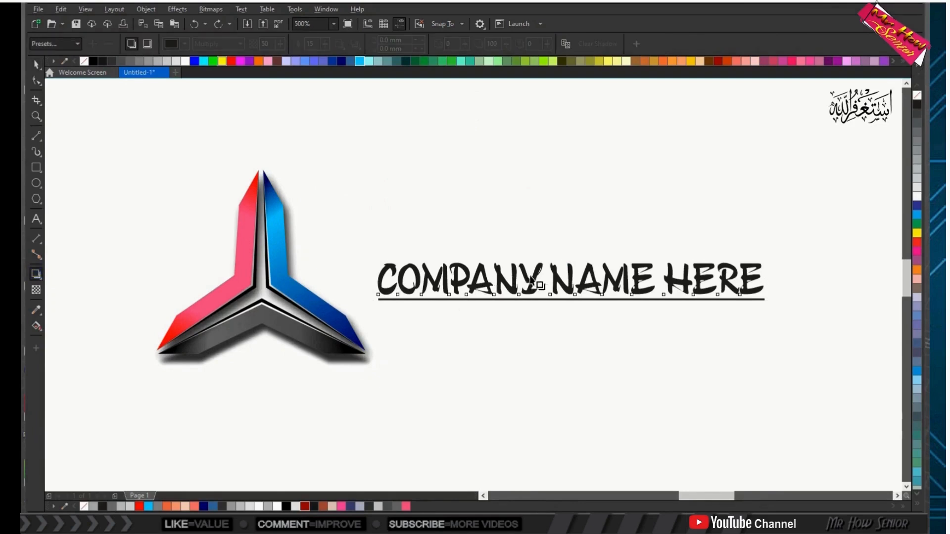
drag(534, 279, 581, 307)
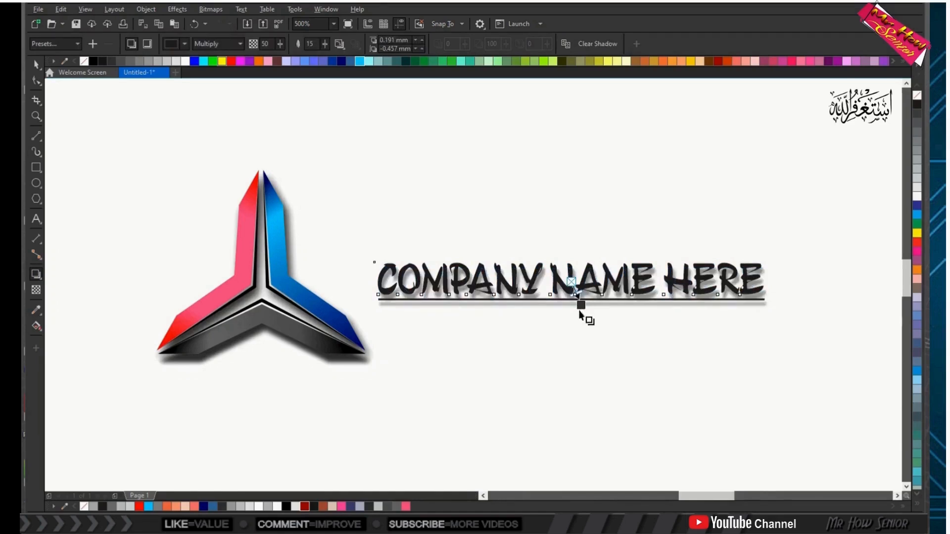
click(36, 65)
click(115, 126)
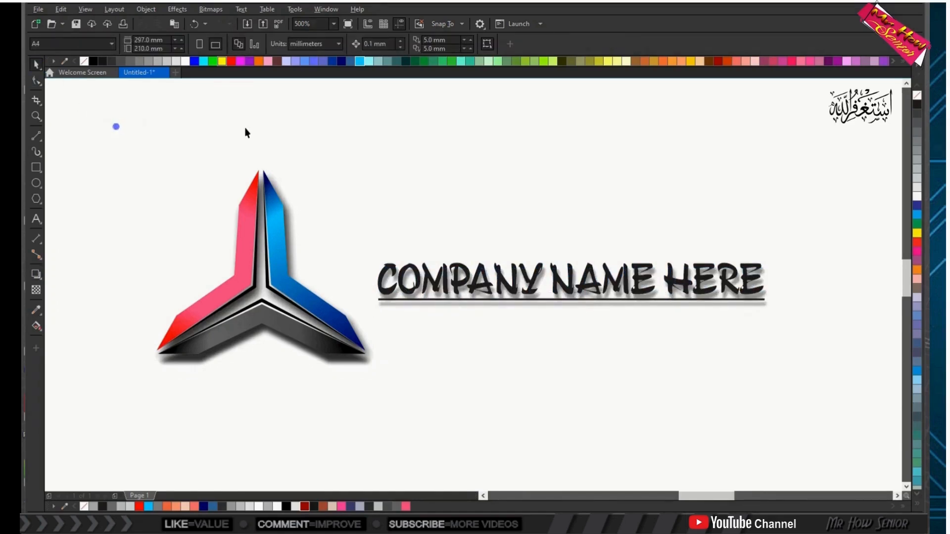